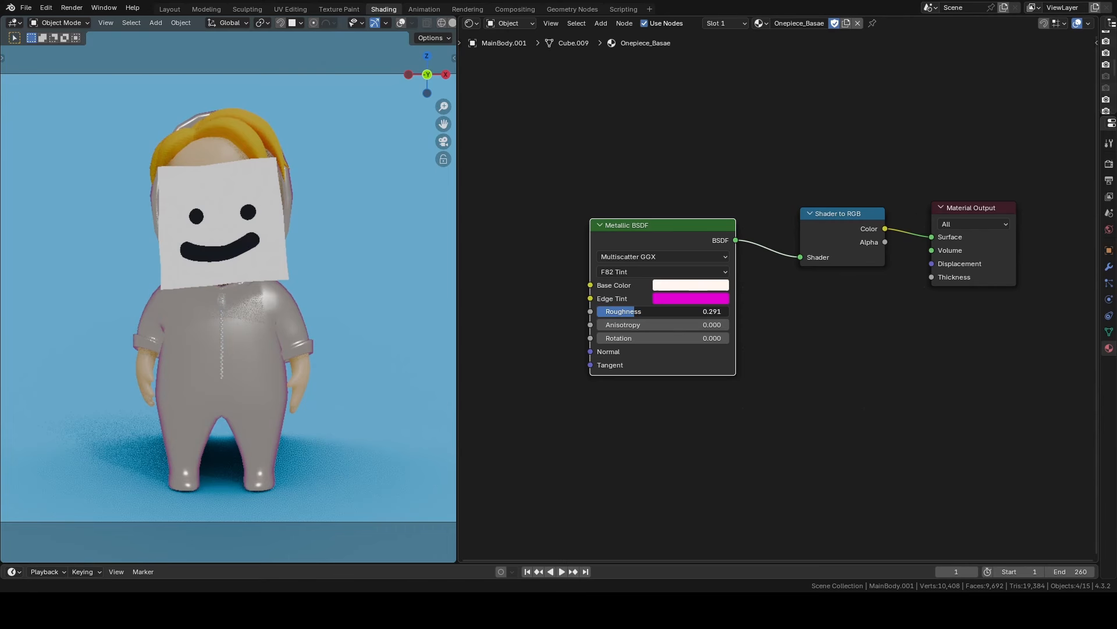
- Try different roughness and base colours on the Metallic BSDF, and emission and roughness settings on the Specular BSDF
left_click_drag(637, 312, 630, 311)
left_click(670, 285)
left_click_drag(714, 129, 702, 102)
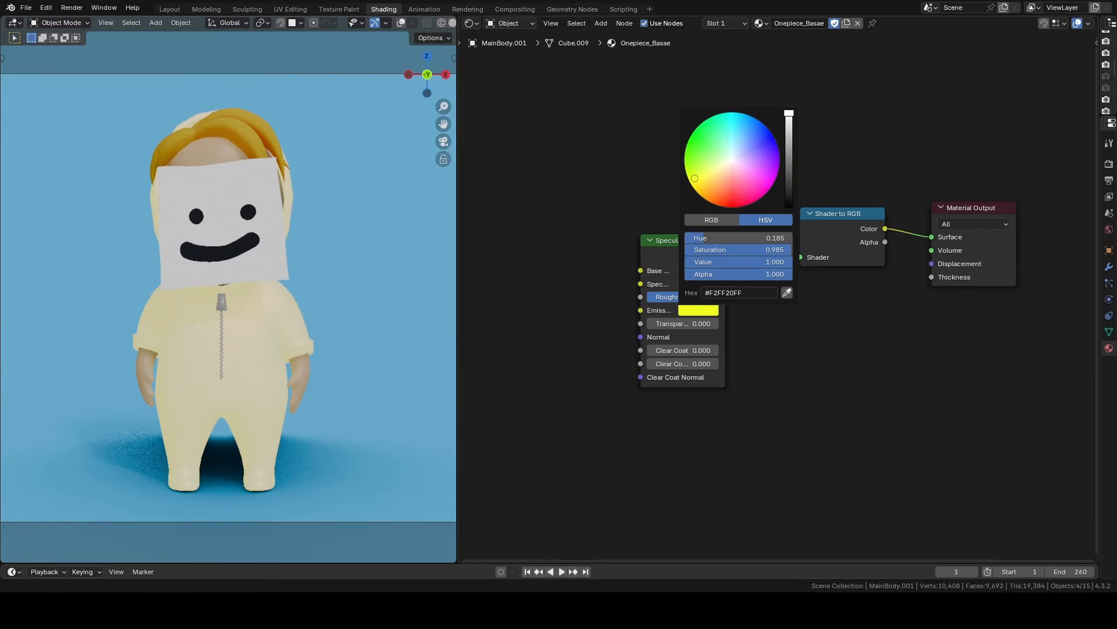
left_click_drag(789, 113, 789, 206)
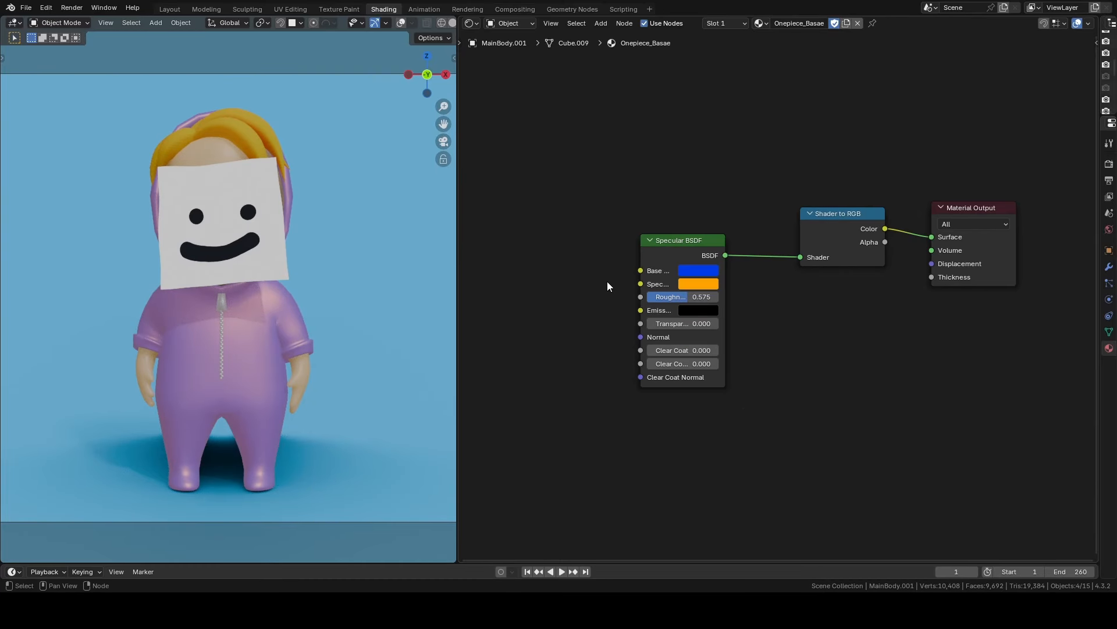
mouse_move(684, 297)
left_mouse_down()
mouse_move(664, 296)
mouse_move(704, 297)
left_mouse_up()
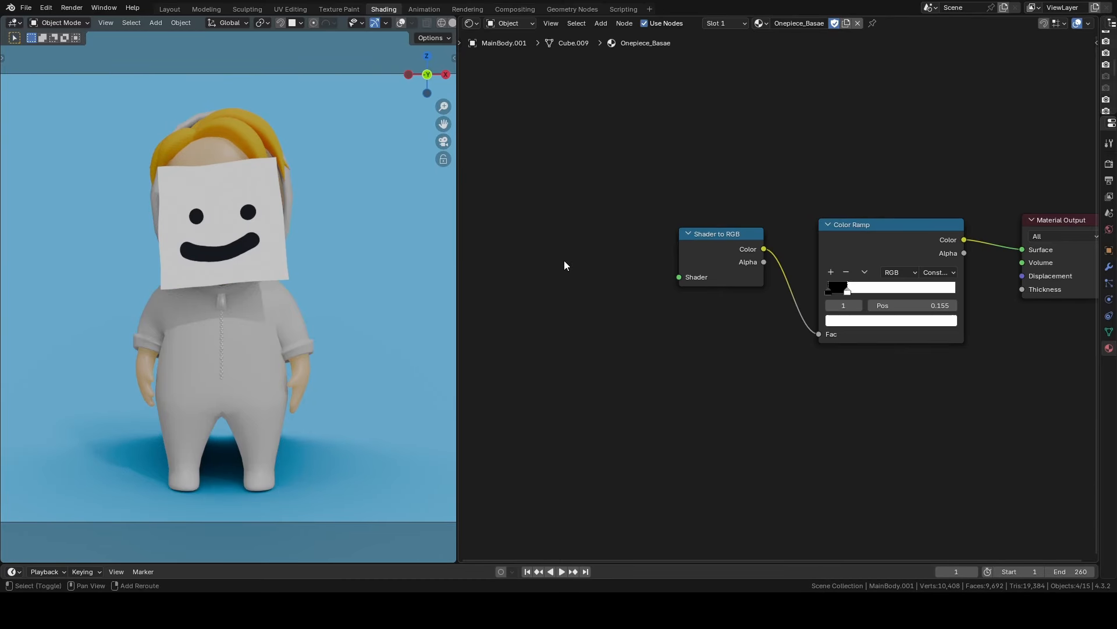
- Add a Diffuse BSDF, connect it to the Shader to RGB node, and set its roughness to 1.000
key("shift+a")
type("diffus")
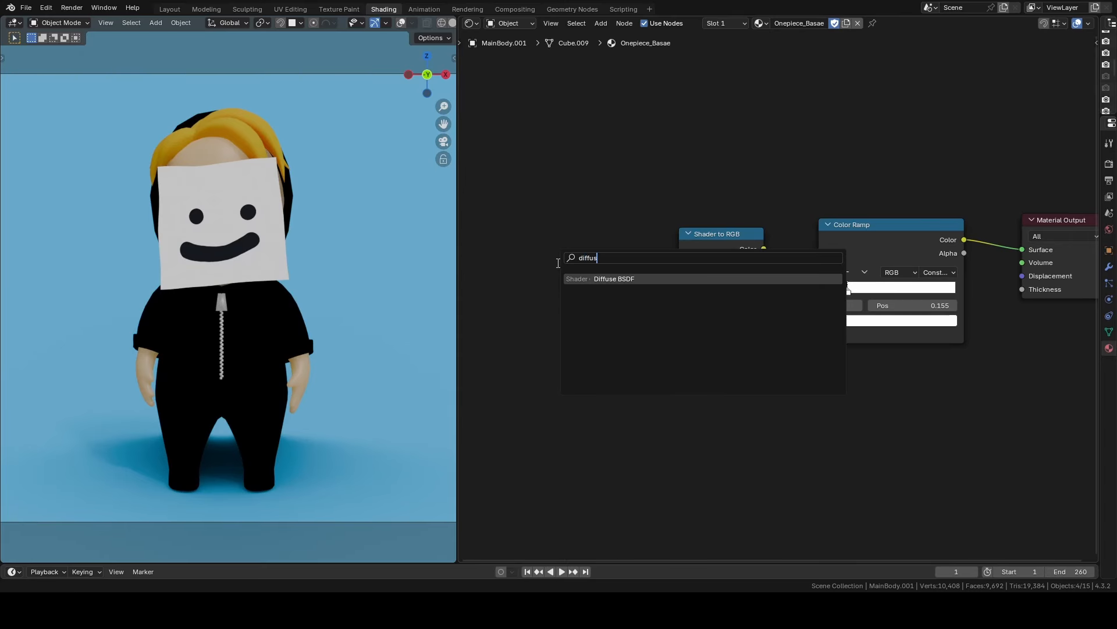
key("Return")
left_click(543, 248)
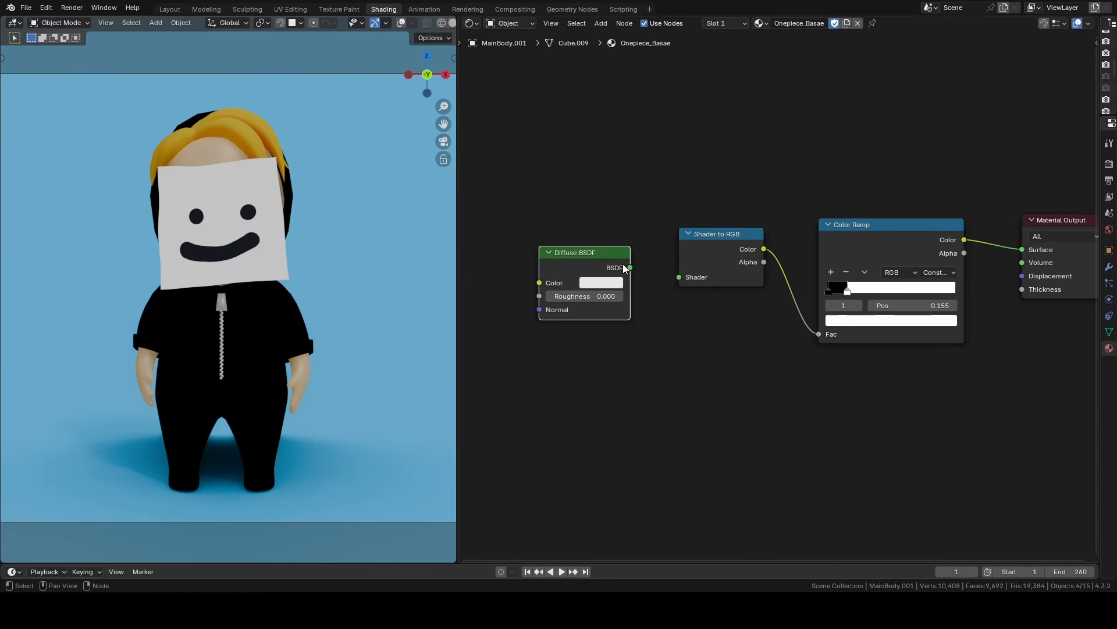
left_click_drag(630, 267, 687, 280)
left_click_drag(579, 295, 626, 296)
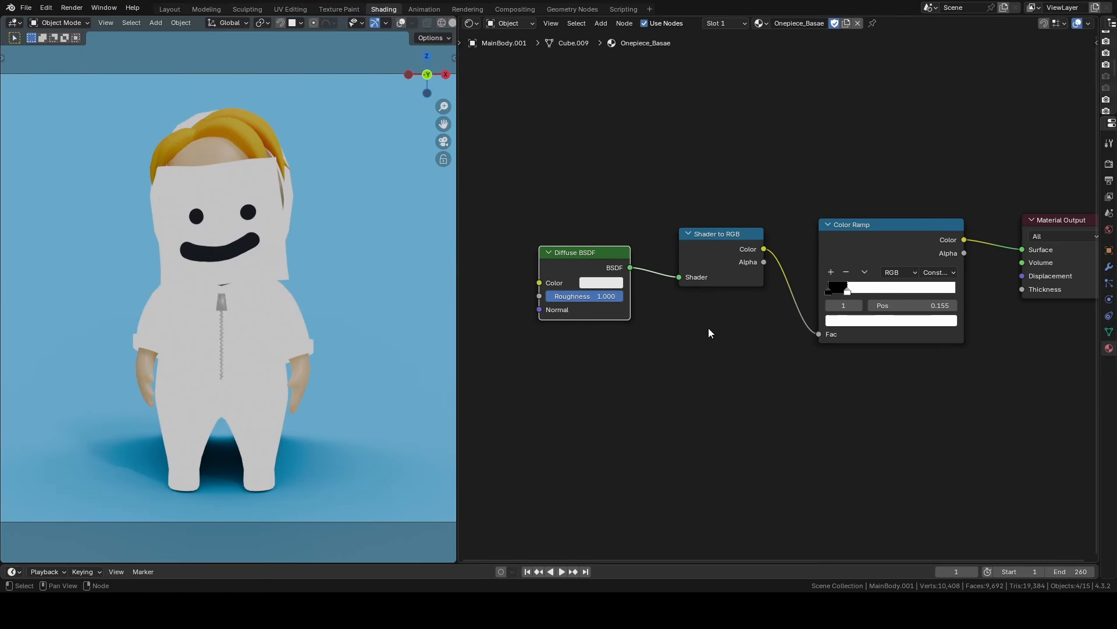
- Move the Color Ramp's white stop to position 0.445 and add a third stop between the two existing ones
middle_click_drag(709, 330, 685, 343)
left_click_drag(826, 305, 814, 325)
scroll(796, 324, "up", 2)
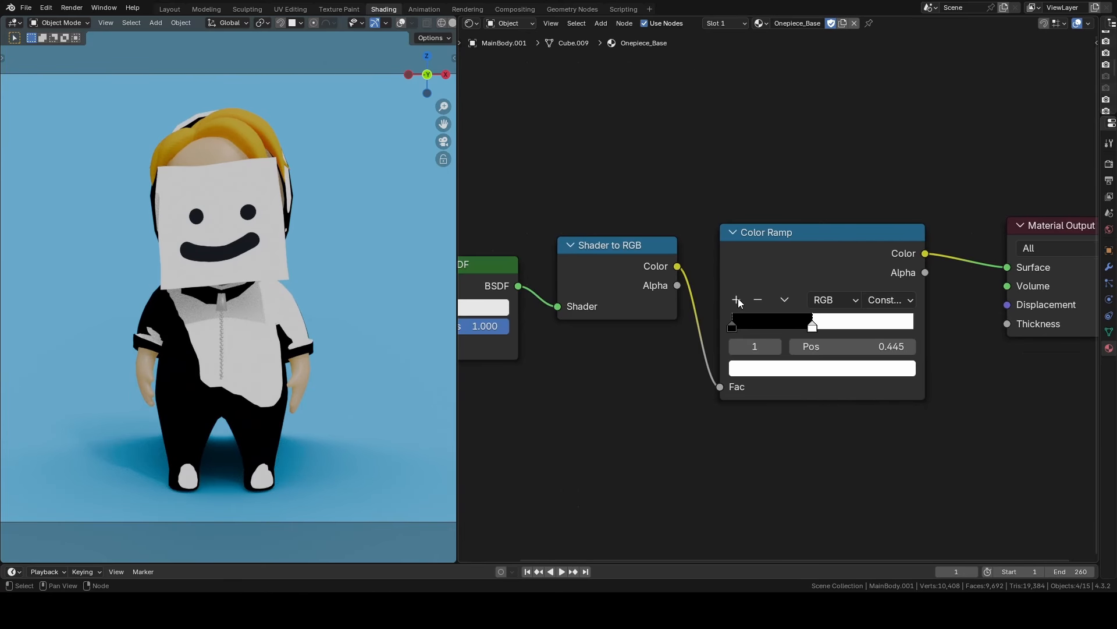
left_click(738, 300)
- Change the colour of the Color Ramp's last stop from white to saturated magenta
left_click(813, 324)
left_click(817, 366)
left_click_drag(806, 187, 857, 199)
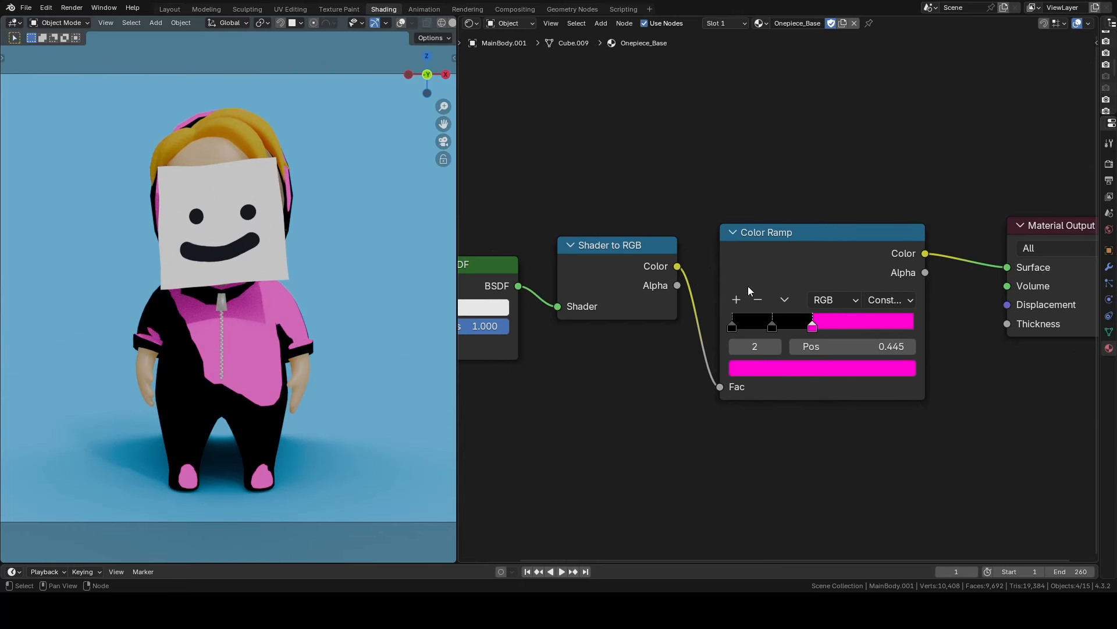
- Copy the magenta to the Color Ramp's middle and first stops, darkening it to deep purple and to near-black purple
key("ctrl+c")
left_click(772, 326)
key("ctrl+v")
left_click(780, 370)
left_click_drag(885, 150, 884, 171)
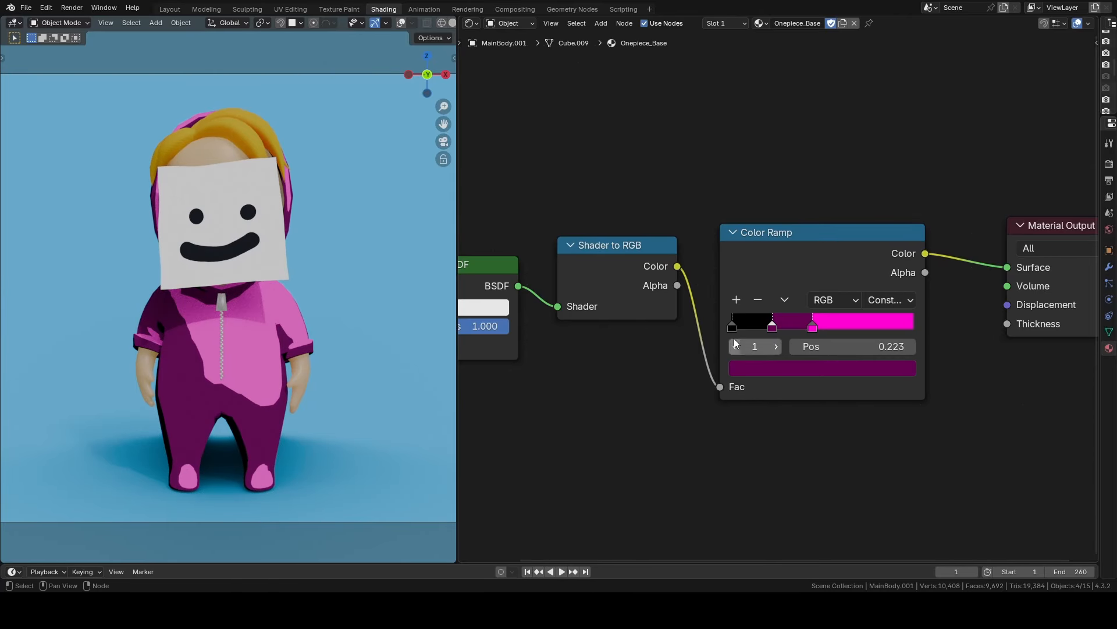
key("ctrl+v")
left_click(757, 367)
left_click_drag(885, 185, 884, 198)
- Add a linear Gradient Texture with Mapping and Texture Coordinate nodes, and preview it directly at the Material Output
middle_click_drag(642, 401, 774, 414)
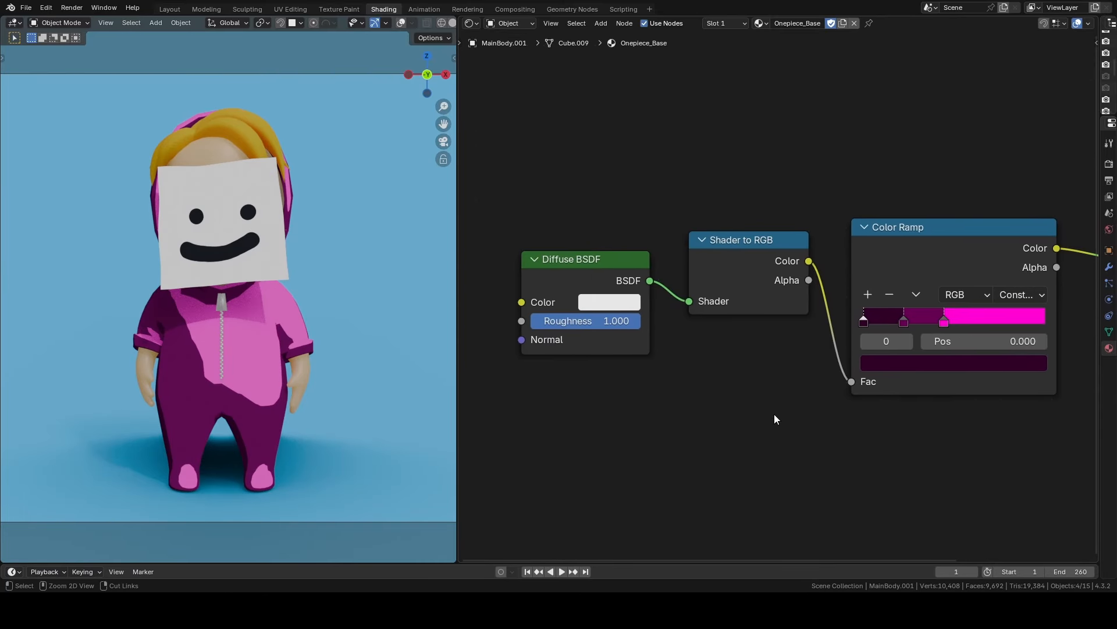
scroll(774, 414, "down", 2)
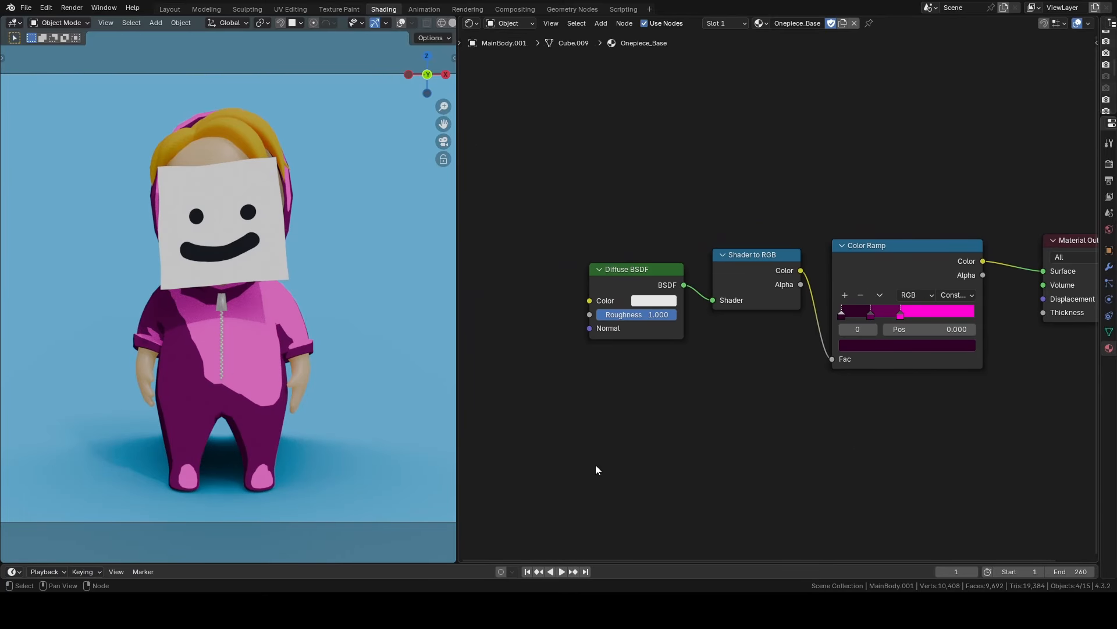
middle_click_drag(560, 425, 826, 410)
key("shift+a")
left_click(774, 399)
type("gra")
key("Return")
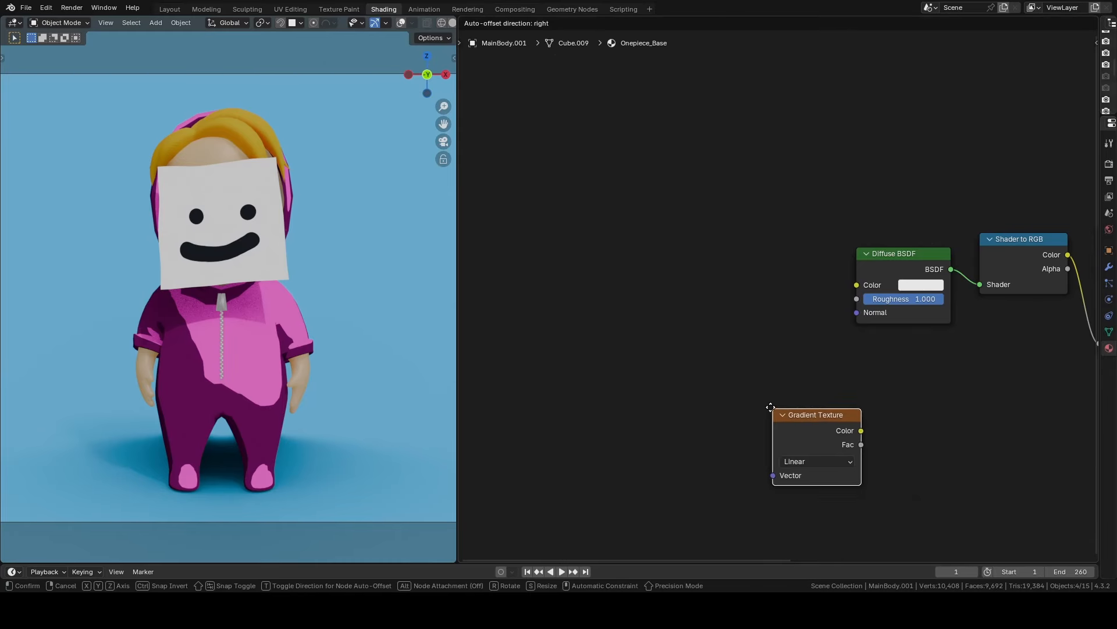
left_click(672, 268)
key("ctrl+t")
middle_click_drag(769, 294, 811, 297)
left_click_drag(808, 290, 899, 288)
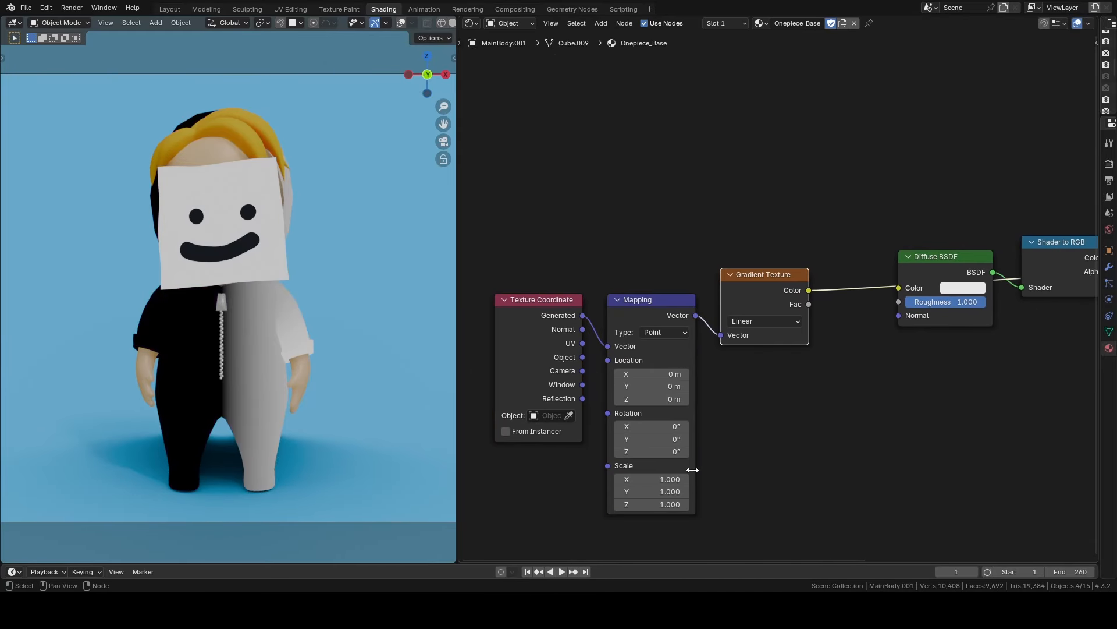
- Set the Mapping node's Y rotation to 90° and connect the Gradient Texture's Color to the Diffuse BSDF's Color
type("90")
key("Return")
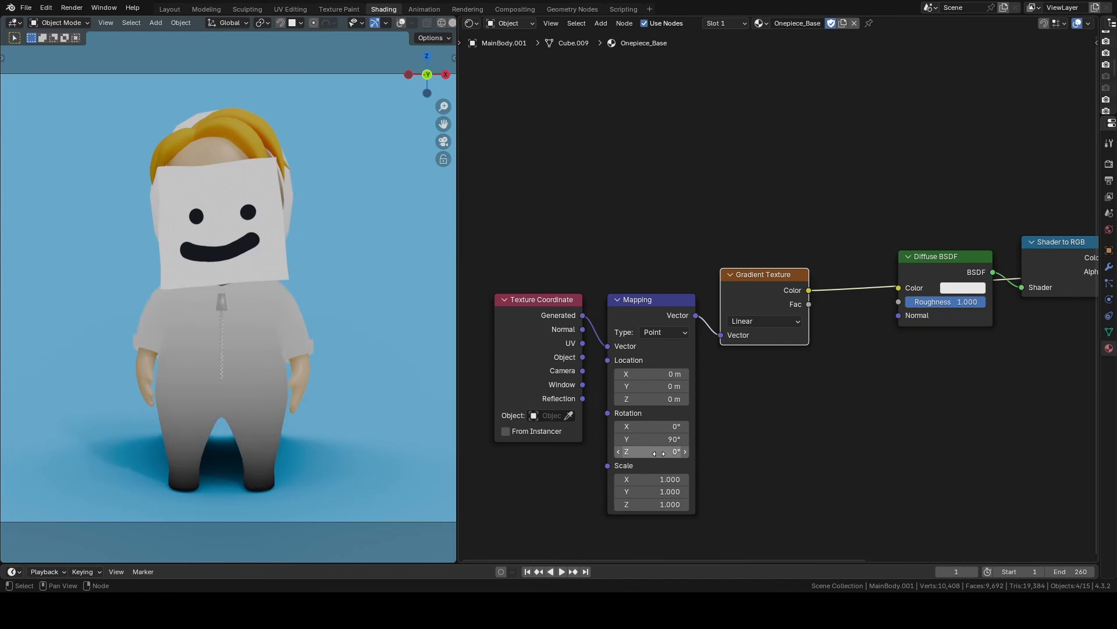
middle_click_drag(835, 428, 705, 420)
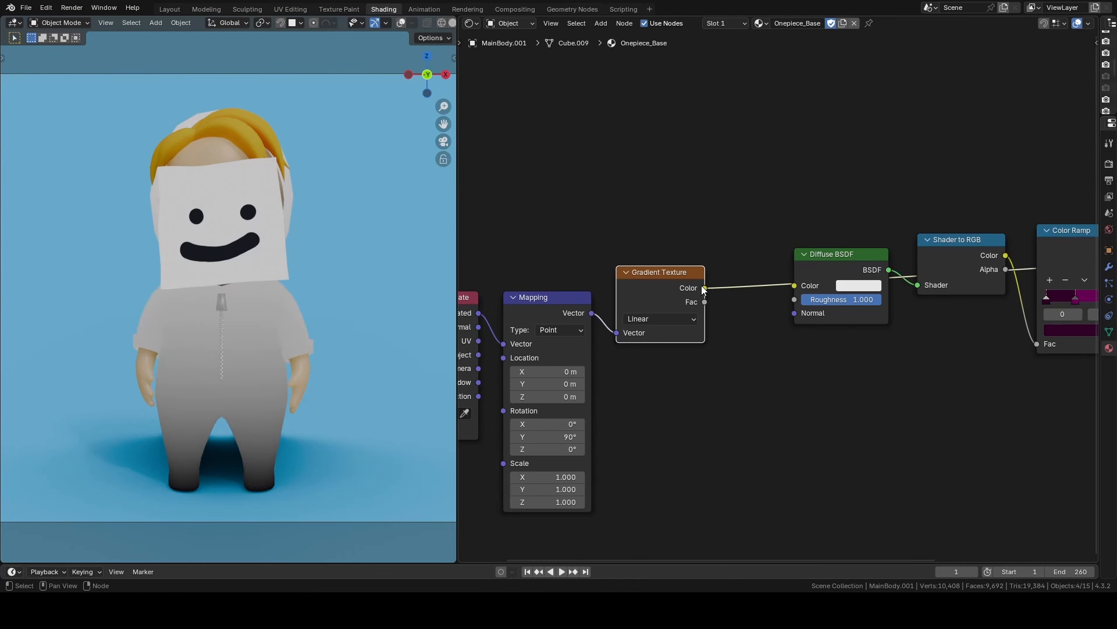
left_click_drag(798, 285, 798, 288)
- Reconnect the Color Ramp to the Material Output and move its upper stops toward the start, the last to 0.177
middle_click_drag(909, 370, 627, 375)
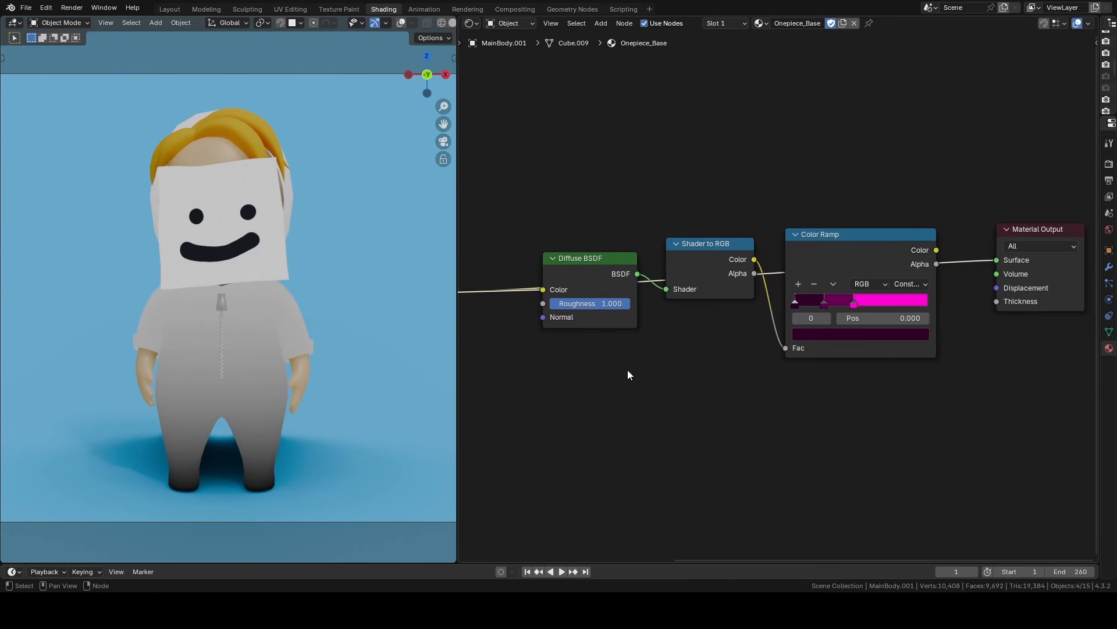
left_click(853, 247, "ctrl+shift")
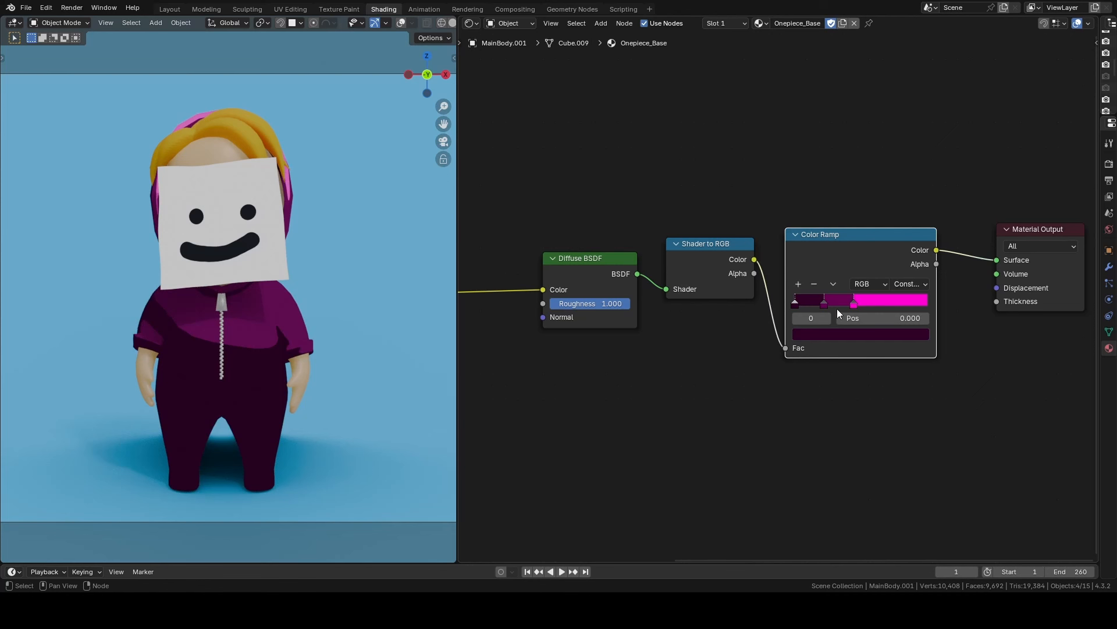
mouse_move(825, 303)
left_mouse_down()
mouse_move(846, 300)
mouse_move(807, 304)
left_mouse_up()
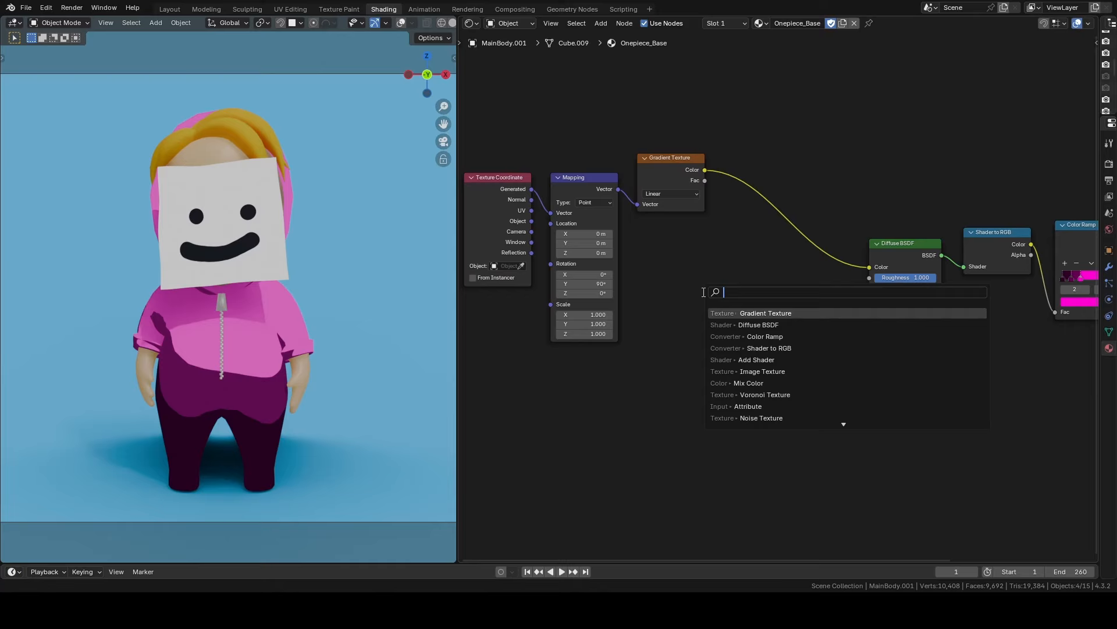
- Add a Magic Texture below the Gradient Texture and connect the Mapping node's Vector output to it
type("magi")
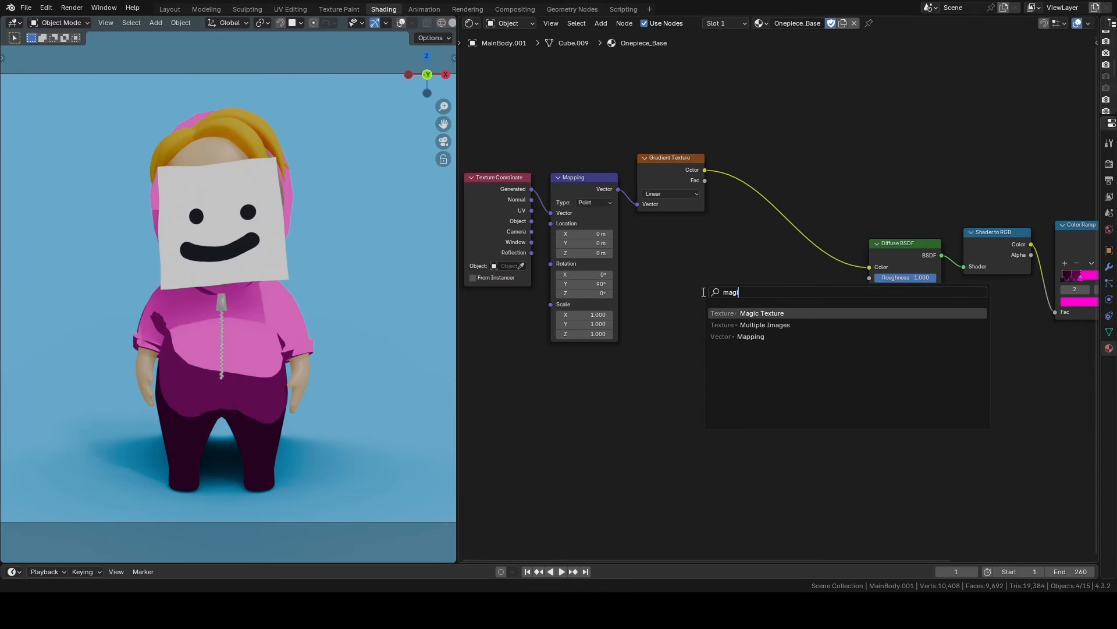
key("Return")
left_click(692, 278)
left_click_drag(618, 189, 687, 323)
middle_click_drag(821, 320, 738, 320)
left_click_drag(645, 294, 624, 302)
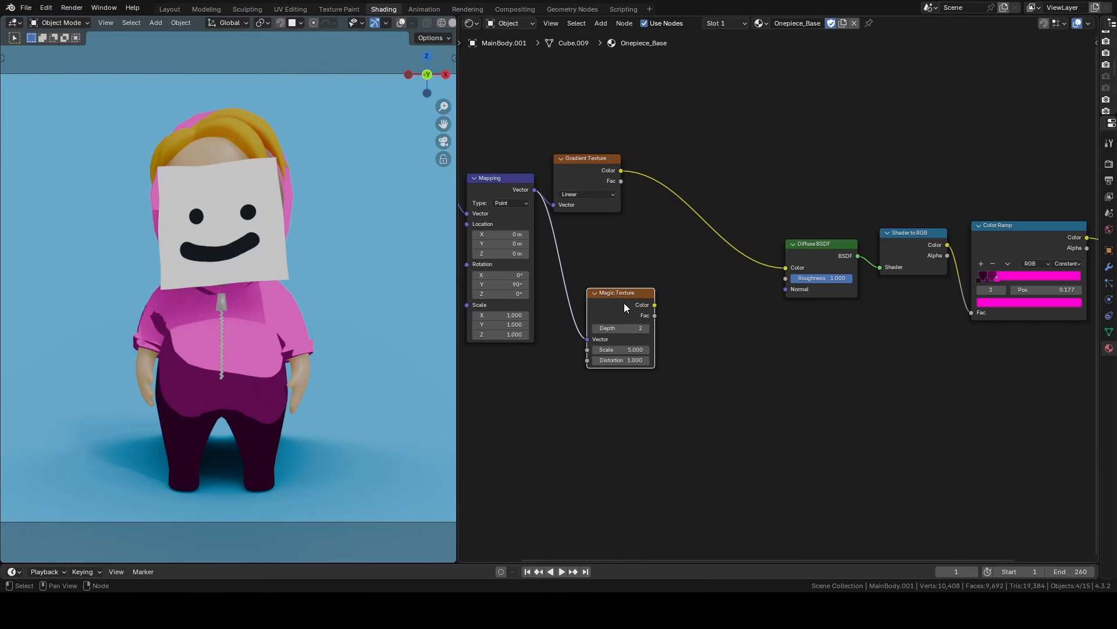
- Insert a Mix node in Color blend mode between Gradient Texture and Diffuse BSDF, and connect the Magic Texture to input B
left_click_drag(619, 170, 711, 225)
type("mix")
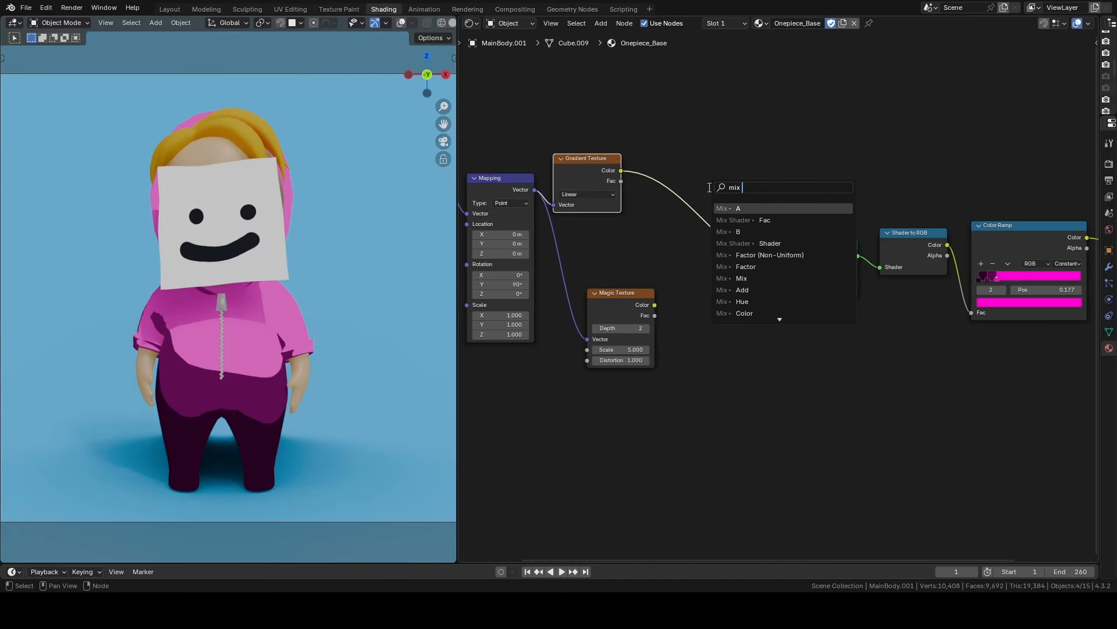
type(" col")
key("Return")
left_click(701, 186)
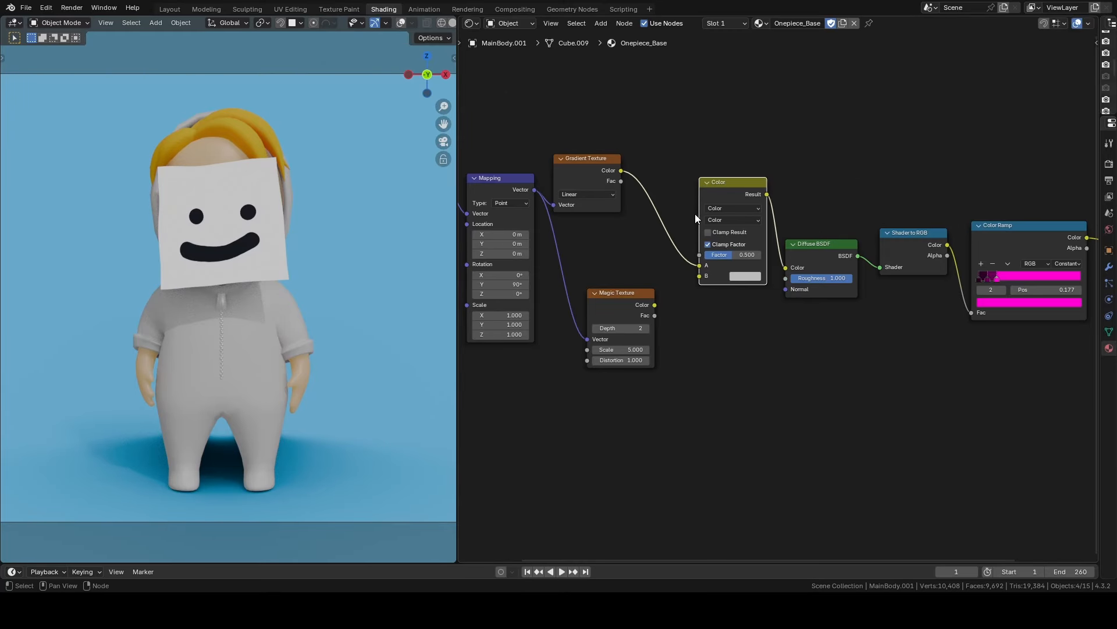
left_click(656, 306)
left_click_drag(710, 284, 710, 284)
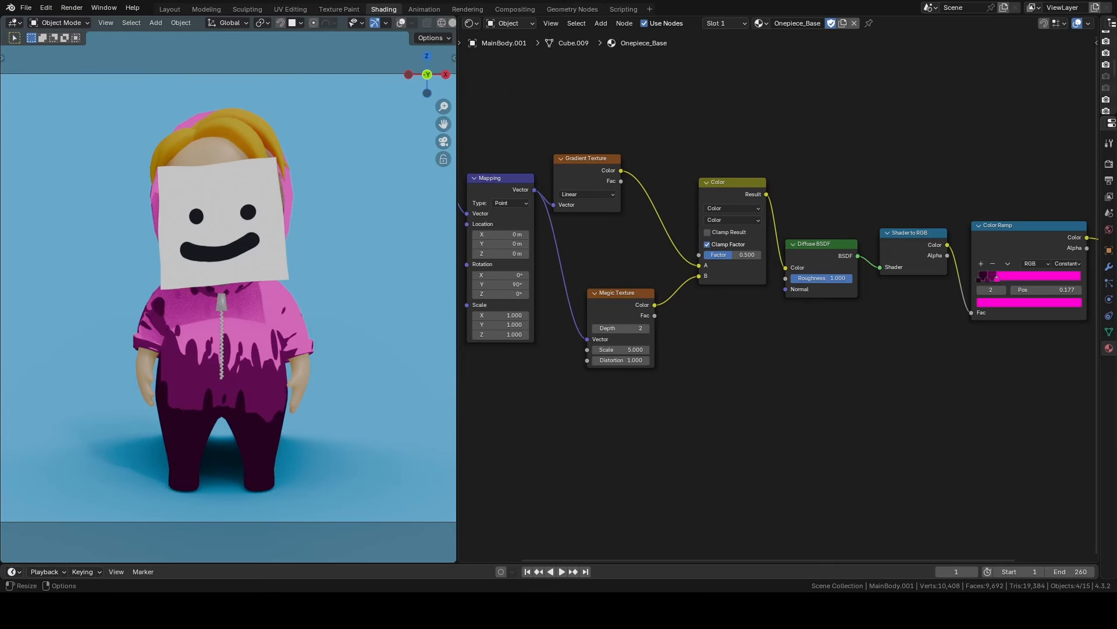
- Set the Magic Texture's scale to 13.100 and distortion to 0.720, and move the node farther below the Gradient Texture
mouse_move(621, 361)
left_mouse_down()
mouse_move(603, 360)
mouse_move(637, 360)
left_mouse_up()
left_click_drag(607, 302, 576, 357)
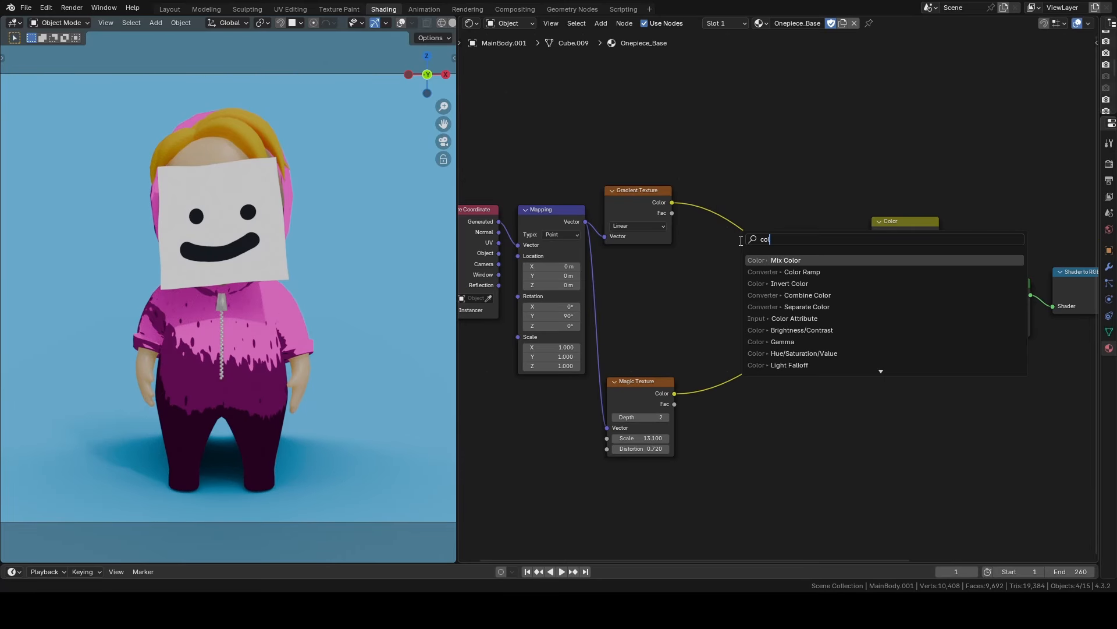
- Insert a Color Ramp on the link between the Gradient Texture and the Mix node's A input
type("orra")
key("Return")
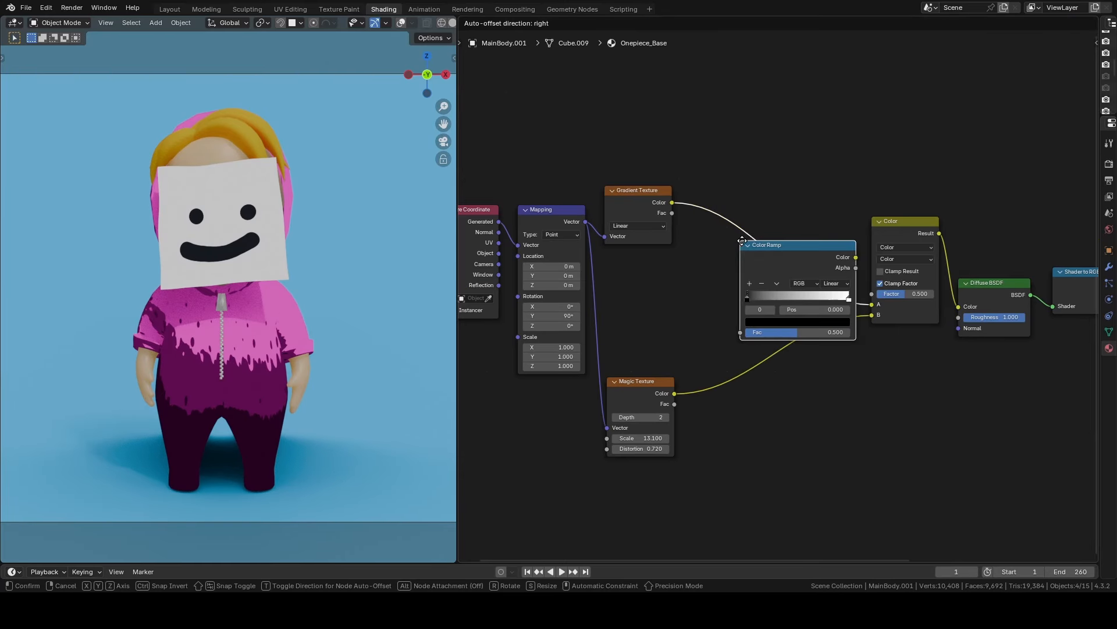
left_click(709, 178)
- Set the new Color Ramp to B-Spline interpolation, with the black stop at 0.255 and the white stop at about 0.42
left_click_drag(717, 235, 735, 234)
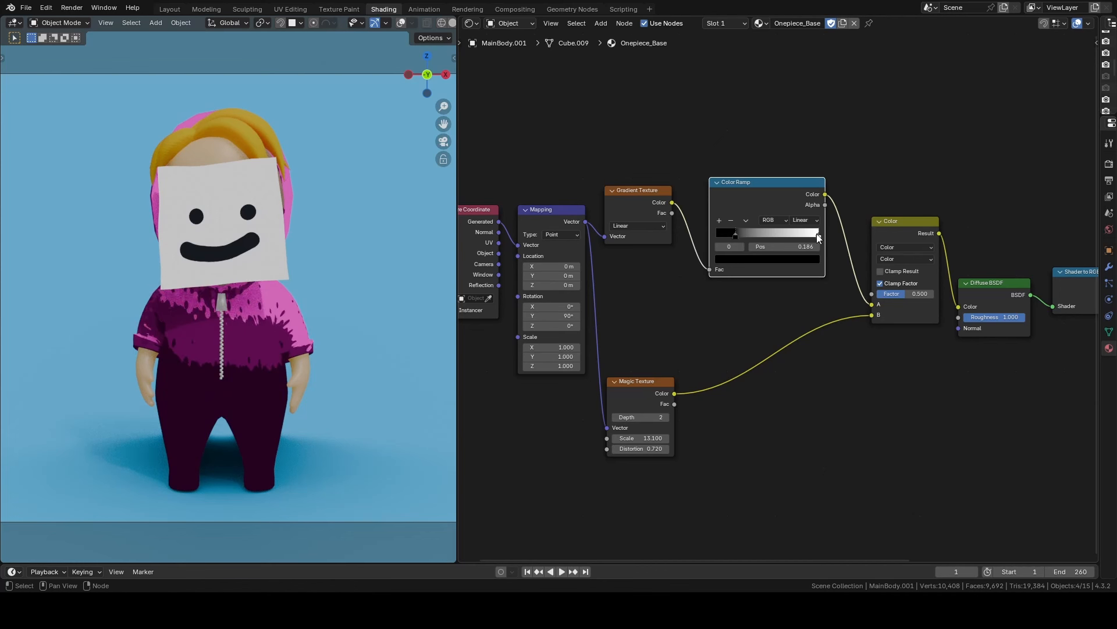
left_click_drag(818, 234, 745, 234)
left_click(801, 220)
left_click(810, 272)
left_click(776, 234)
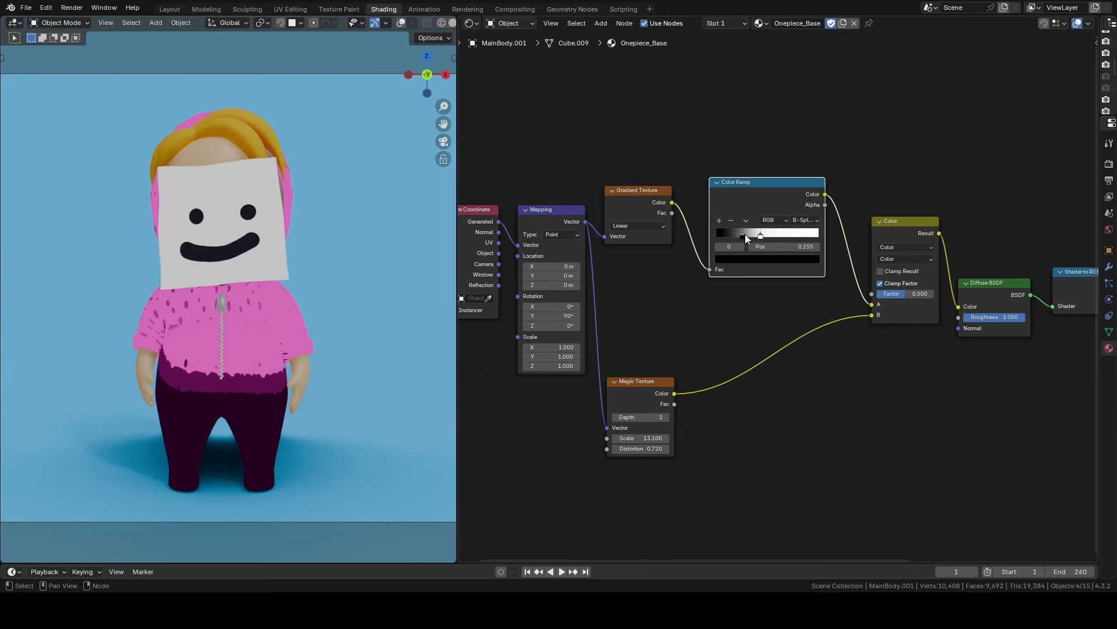
- Fine-tune the stop position on the magenta Color Ramp that feeds the Material Output
scroll(903, 338, "up", 1)
middle_click_drag(904, 339, 631, 337)
mouse_move(917, 312)
left_mouse_down()
mouse_move(931, 312)
mouse_move(915, 312)
left_mouse_up()
left_click(912, 312)
- Duplicate the B-Spline Color Ramp onto the Magic Texture link, set it to Constant, and move its black stop to 0.000
middle_click_drag(484, 171, 755, 152)
key("shift+d")
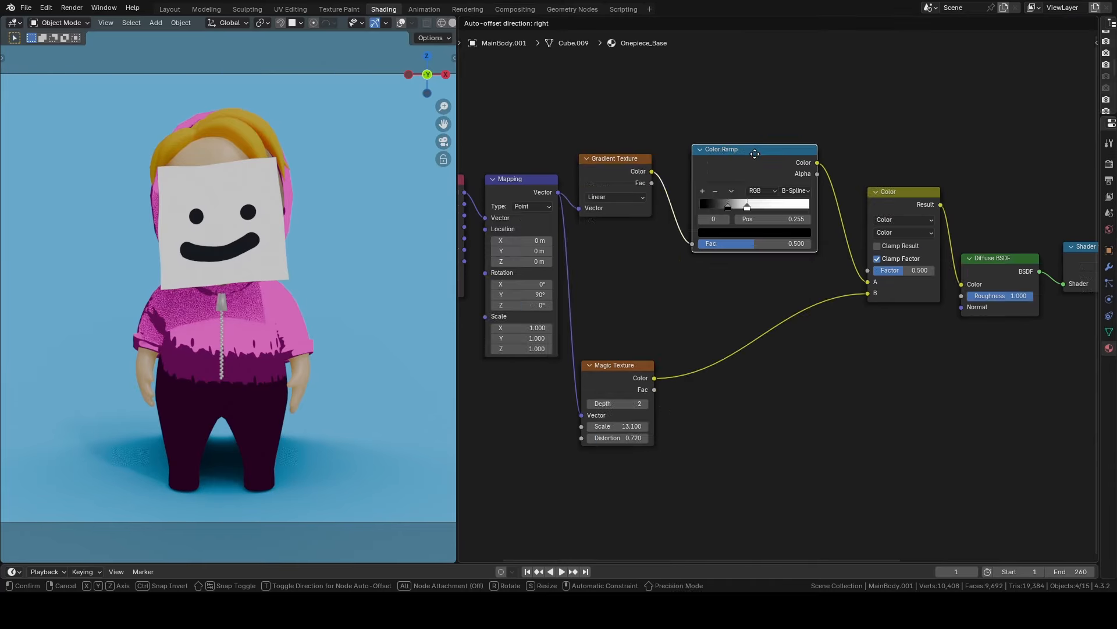
left_click(747, 319)
left_click(785, 356)
left_click(788, 429)
left_click_drag(720, 372, 692, 373)
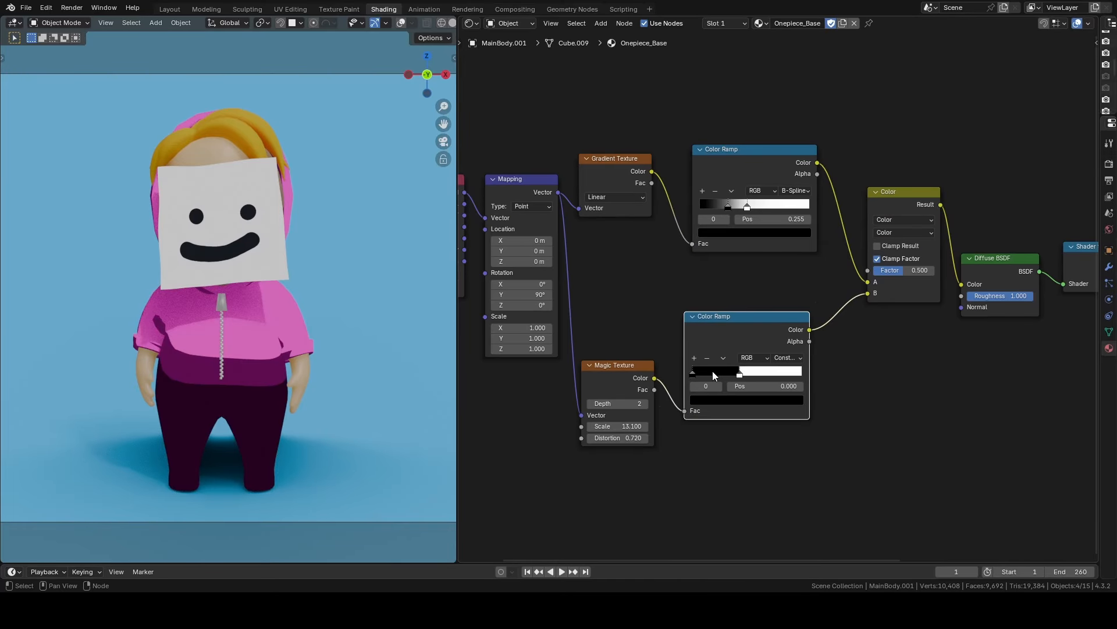
- Change the Mix node's blending mode to Exclusion and move the Magic Texture ramp's white stop to 0.859
left_click(913, 232)
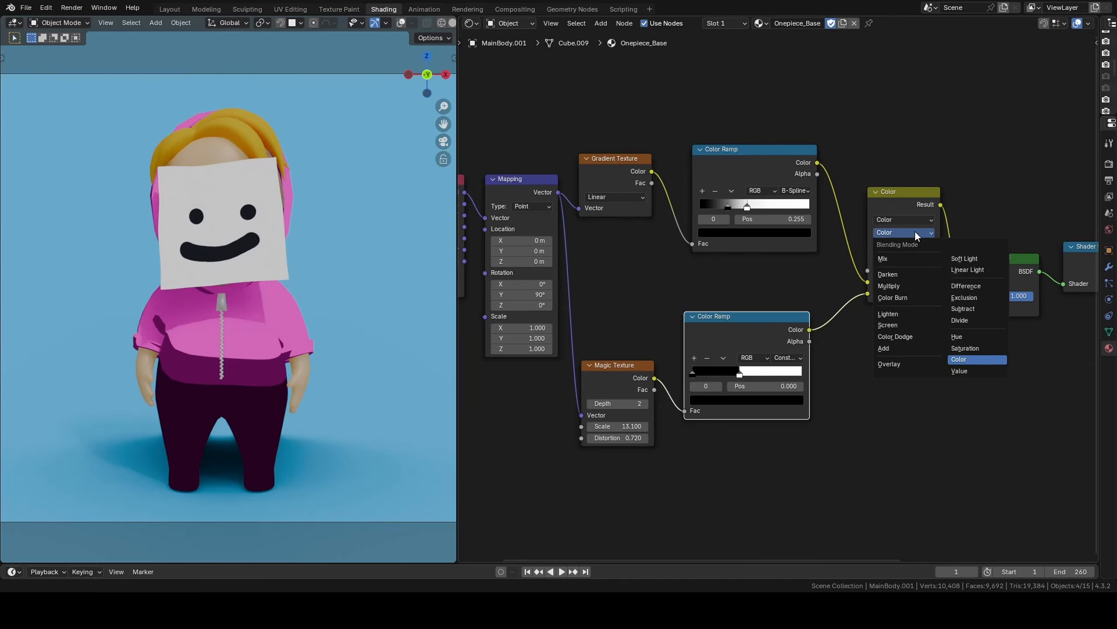
left_click(973, 296)
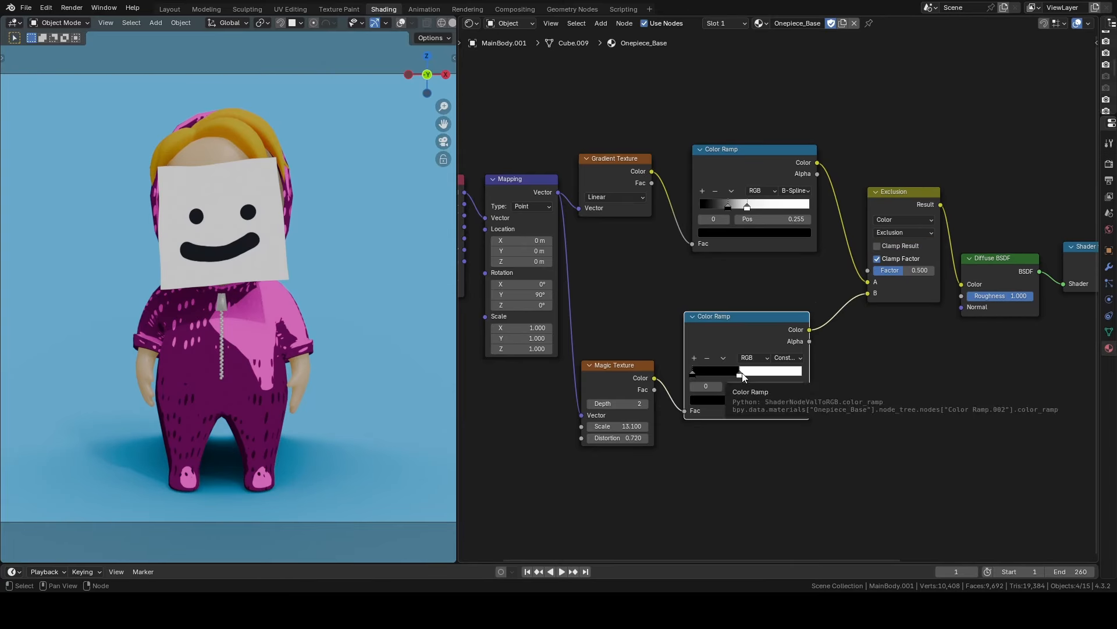
left_click_drag(740, 373, 791, 373)
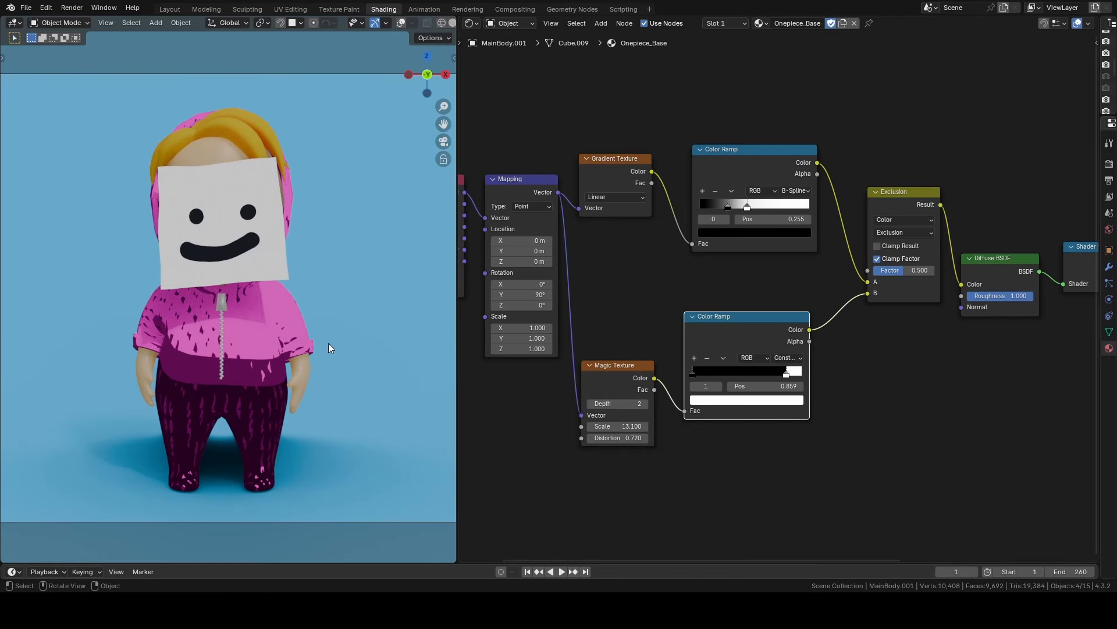
- Set the Exclusion factor to 0.442 and the white stops to 0.345 in the gradient ramp and 0.759 in the Magic Texture ramp
middle_click_drag(855, 368, 819, 373)
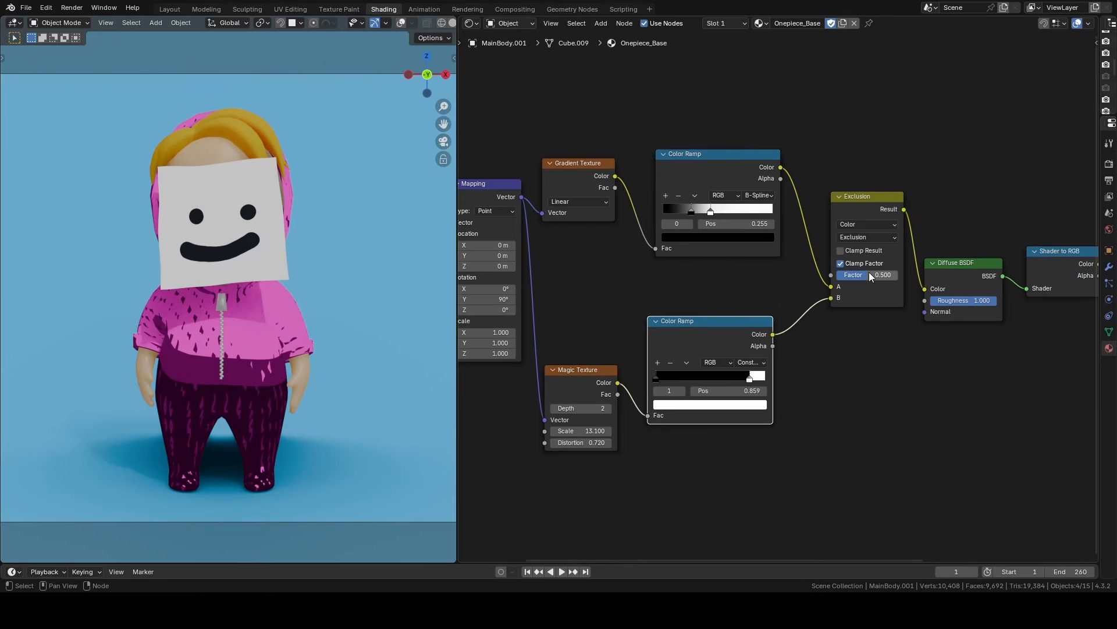
mouse_move(871, 276)
left_mouse_down()
mouse_move(885, 276)
mouse_move(859, 276)
left_mouse_up()
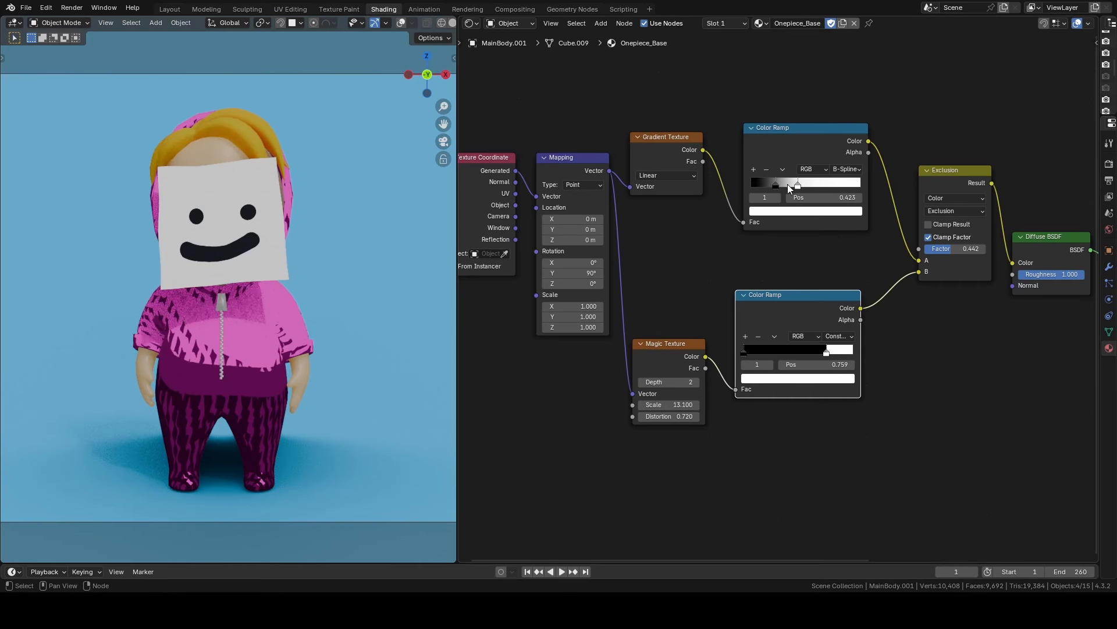
left_click(787, 184)
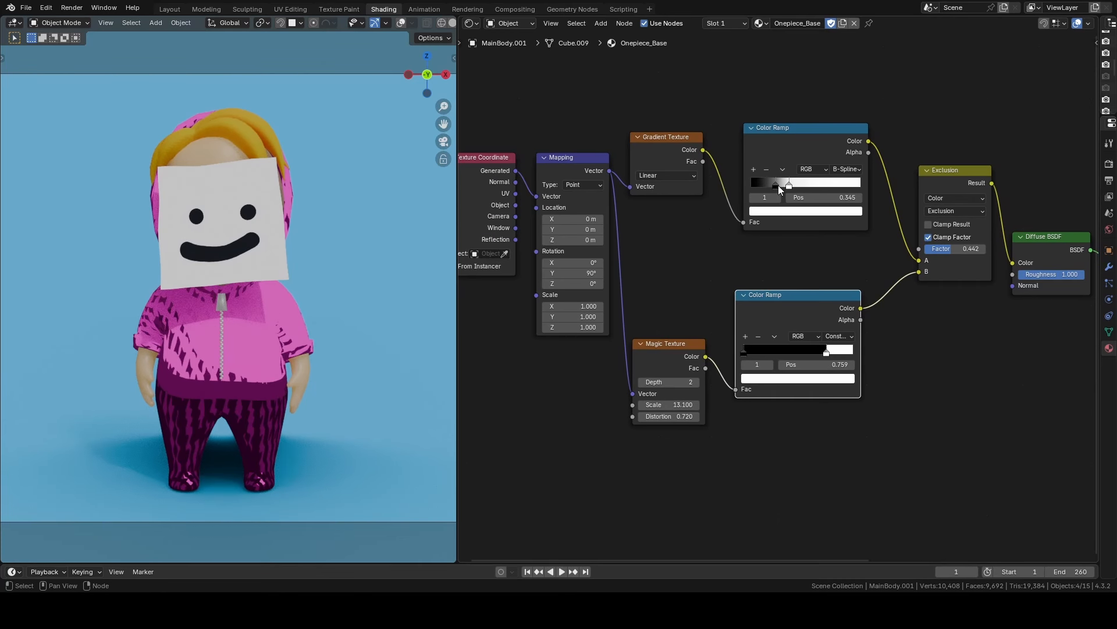
- Readjust the black stop of the gradient's Color Ramp and move the magenta ramp's brightest stop to 0.486
left_click_drag(777, 185, 759, 187)
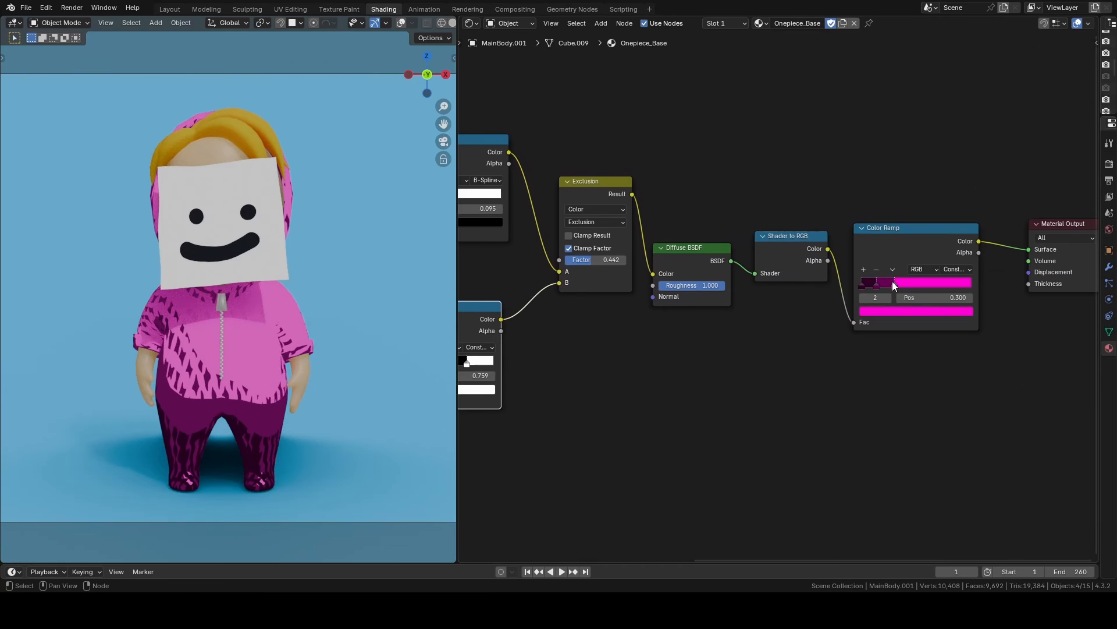
mouse_move(895, 285)
left_mouse_down()
mouse_move(907, 281)
mouse_move(877, 285)
mouse_move(918, 284)
mouse_move(905, 284)
left_mouse_up()
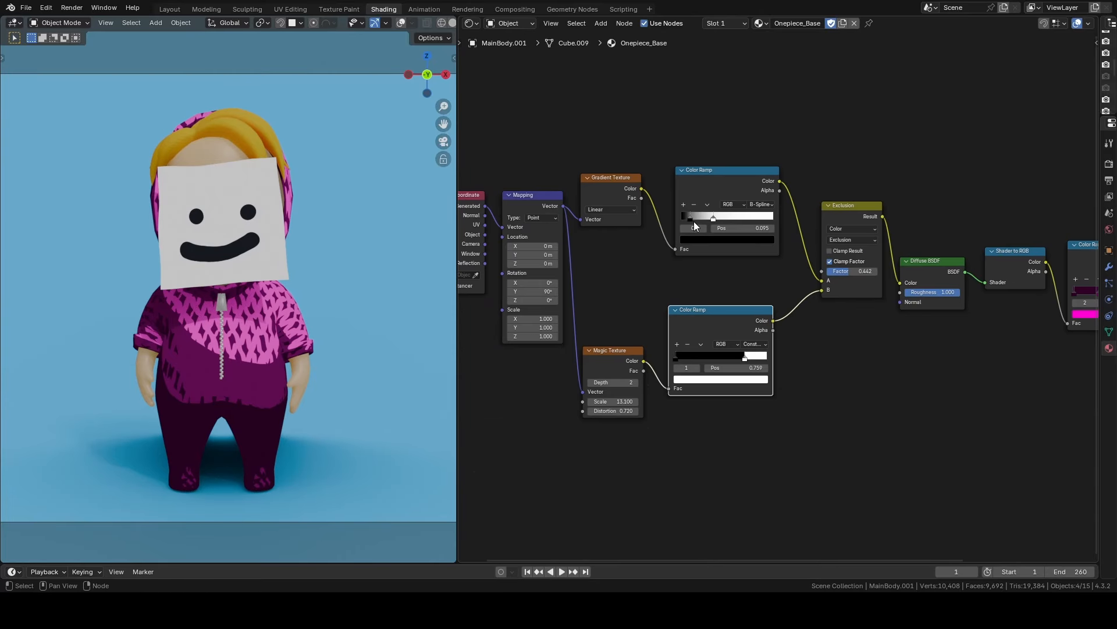
left_click_drag(694, 221, 710, 215)
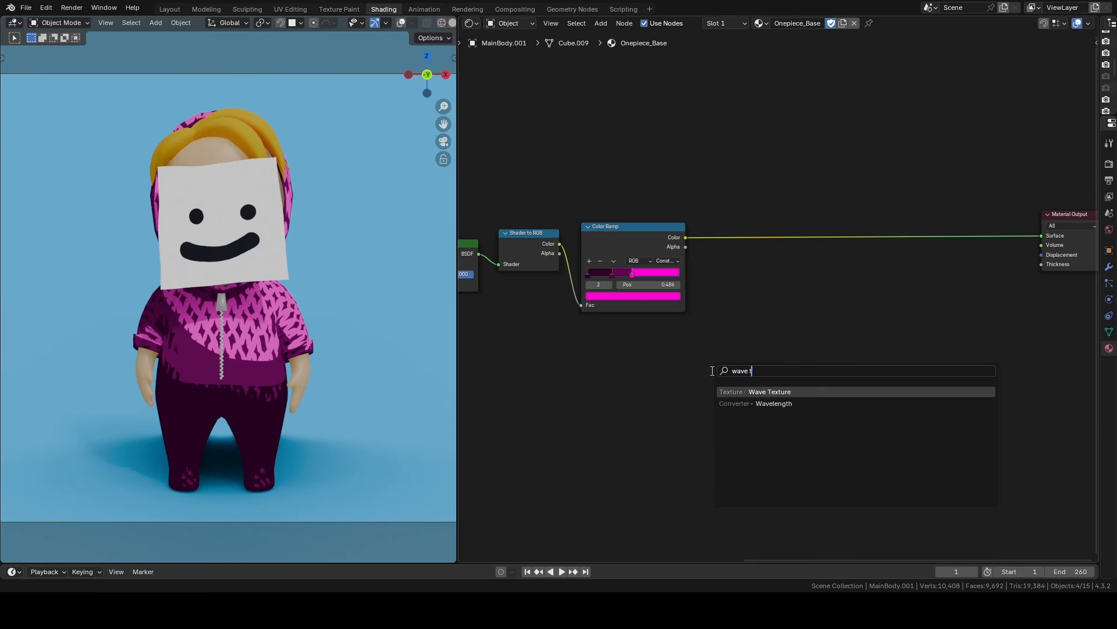
- Add a Wave Texture node below the magenta Color Ramp, together with its Mapping and Texture Coordinate nodes
key("Return")
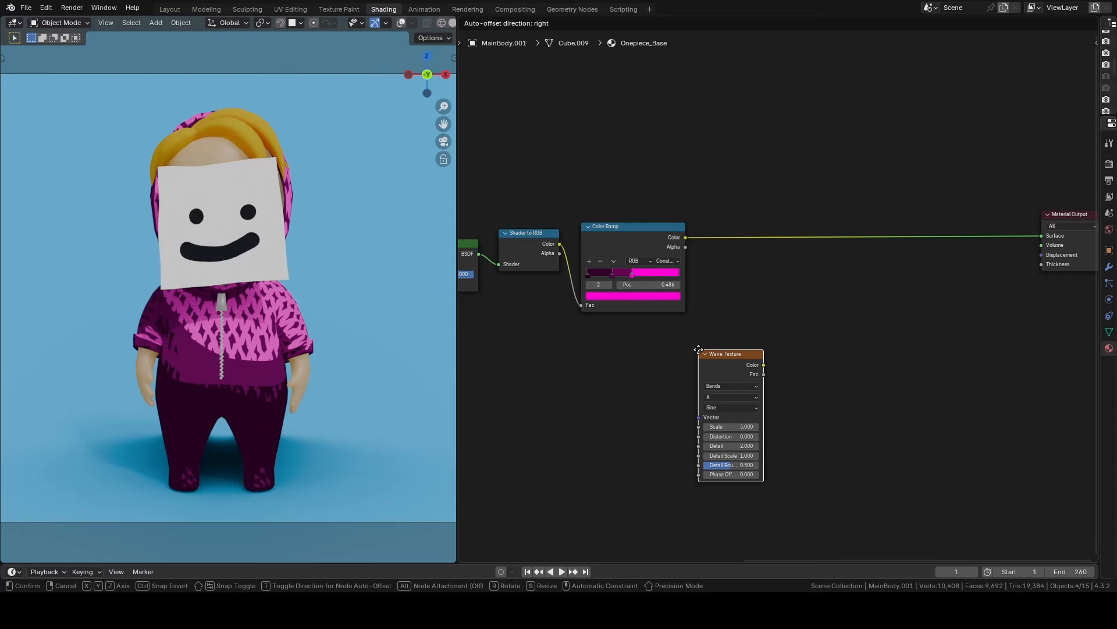
left_click(689, 348)
key("ctrl+t")
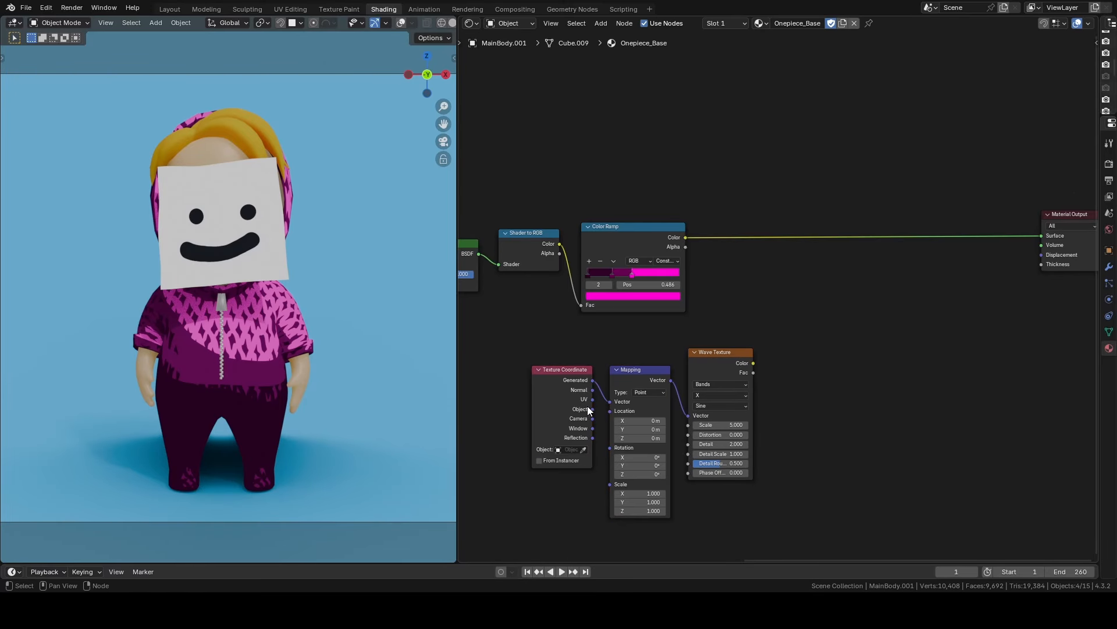
- Drive the new Mapping node with Window coordinates, rotate it 30° on Z, and set the Wave Texture's scale to 15.100
left_click_drag(592, 428, 618, 405)
left_click(646, 475)
left_click_drag(720, 425, 756, 425)
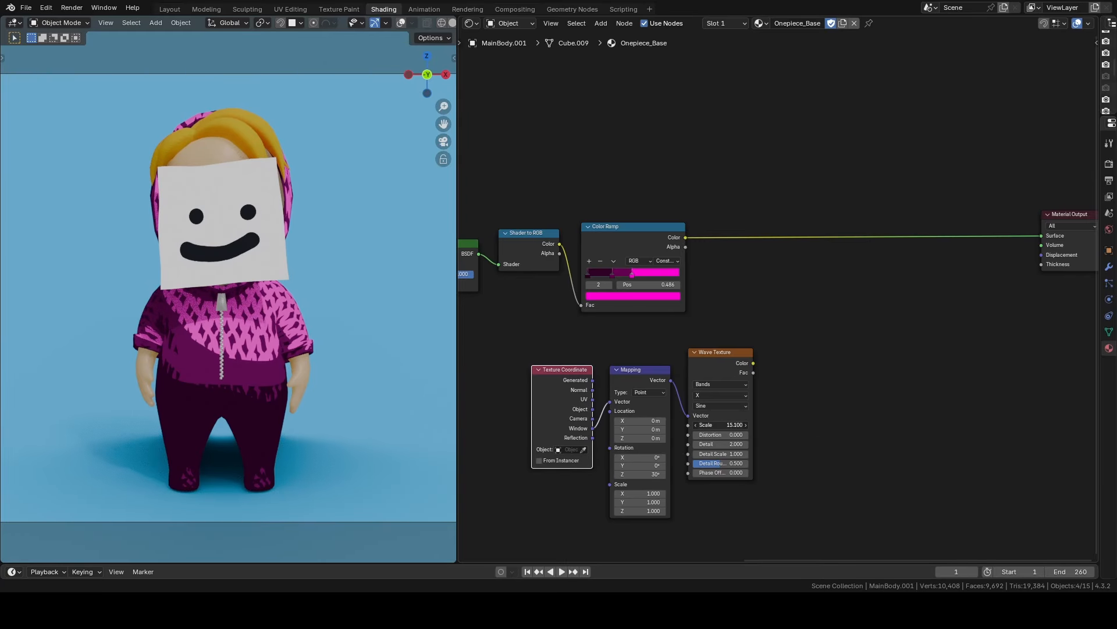
- Add a Color Ramp beside the Wave Texture and connect the wave's Fac output to it
middle_click_drag(828, 408, 761, 427)
key("shift+a")
type("colo")
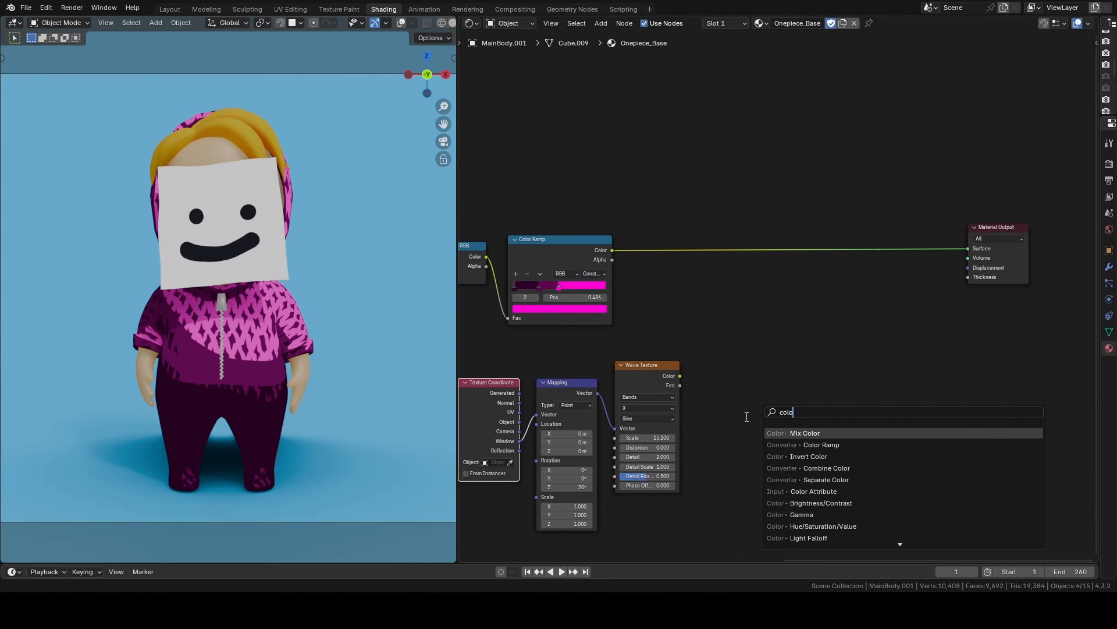
key("Down")
key("Return")
left_click(738, 342)
left_click_drag(680, 385, 737, 411)
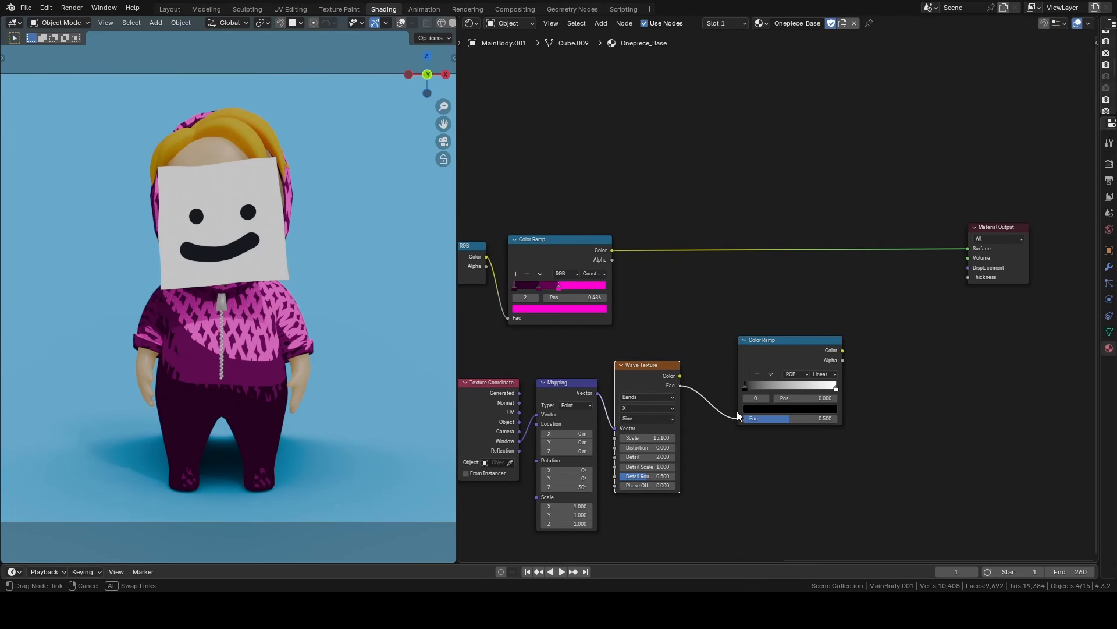
- Set the wave's Color Ramp to Constant with its white stop at 0.300, preview it, and set the wave scale to 47.900
left_click(823, 375)
left_click(825, 427)
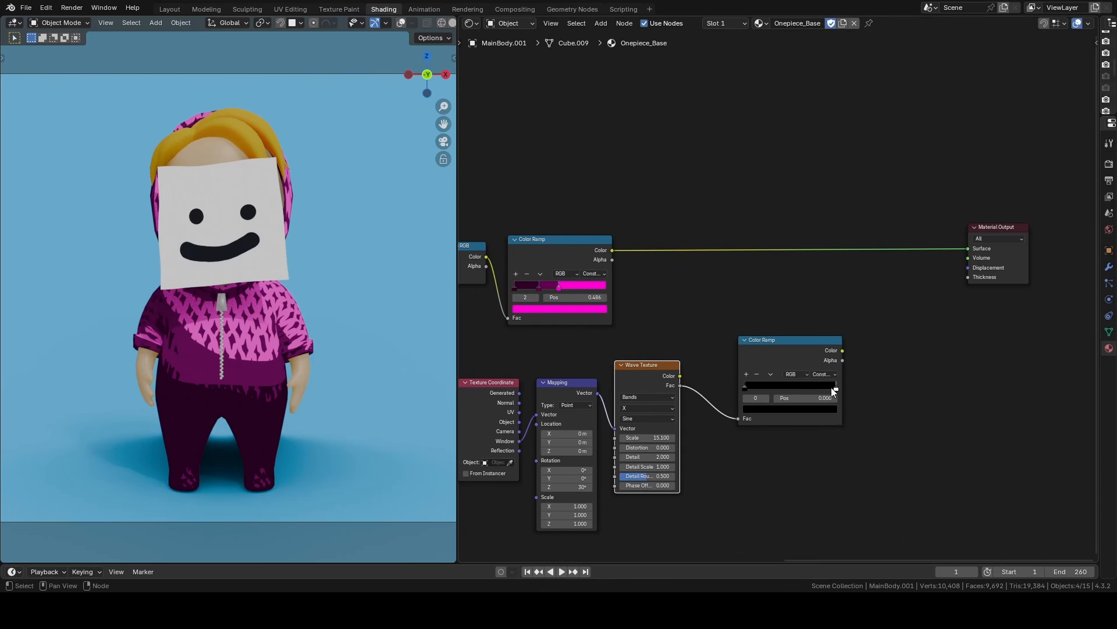
left_click_drag(832, 387, 781, 387)
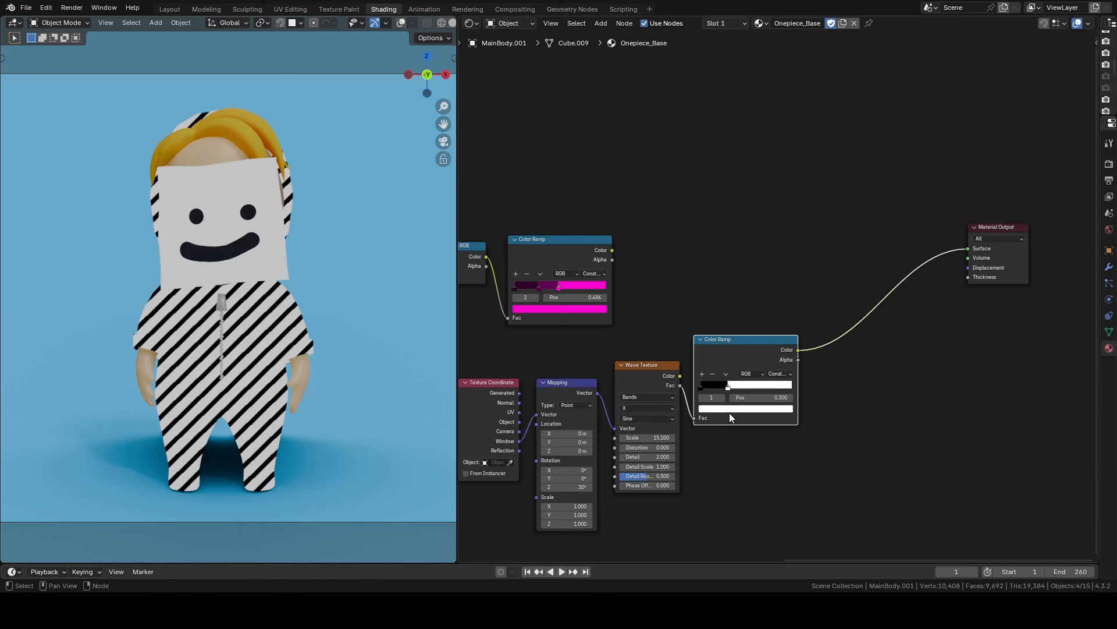
left_click_drag(647, 437, 838, 437)
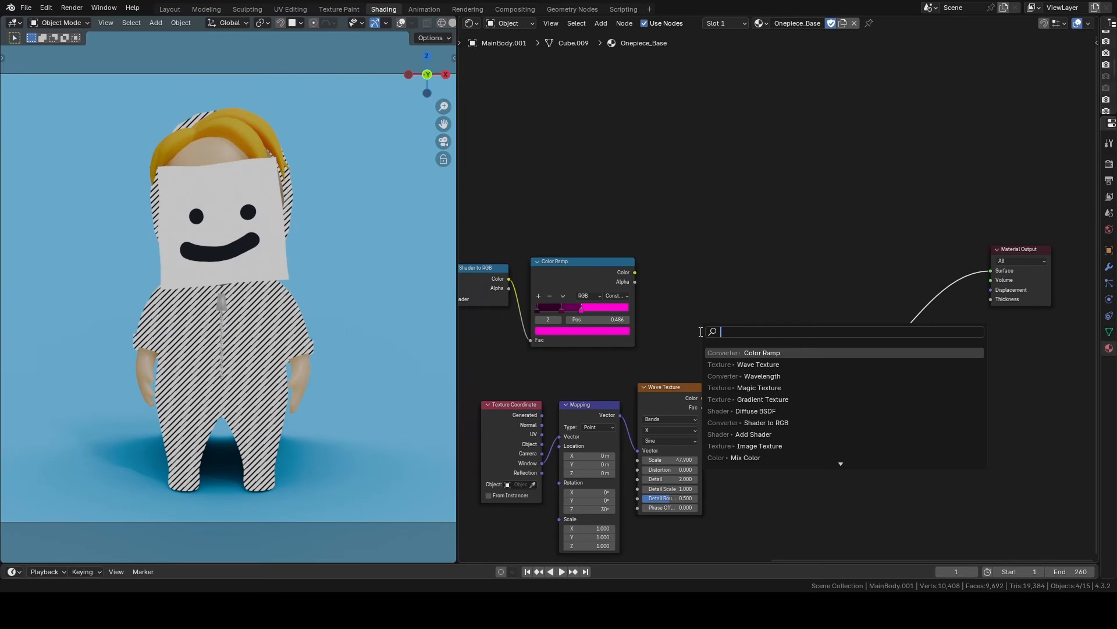
- Add a Mix Color node with the magenta Color Ramp connected to A and the wave's Color Ramp to B
type("mix co")
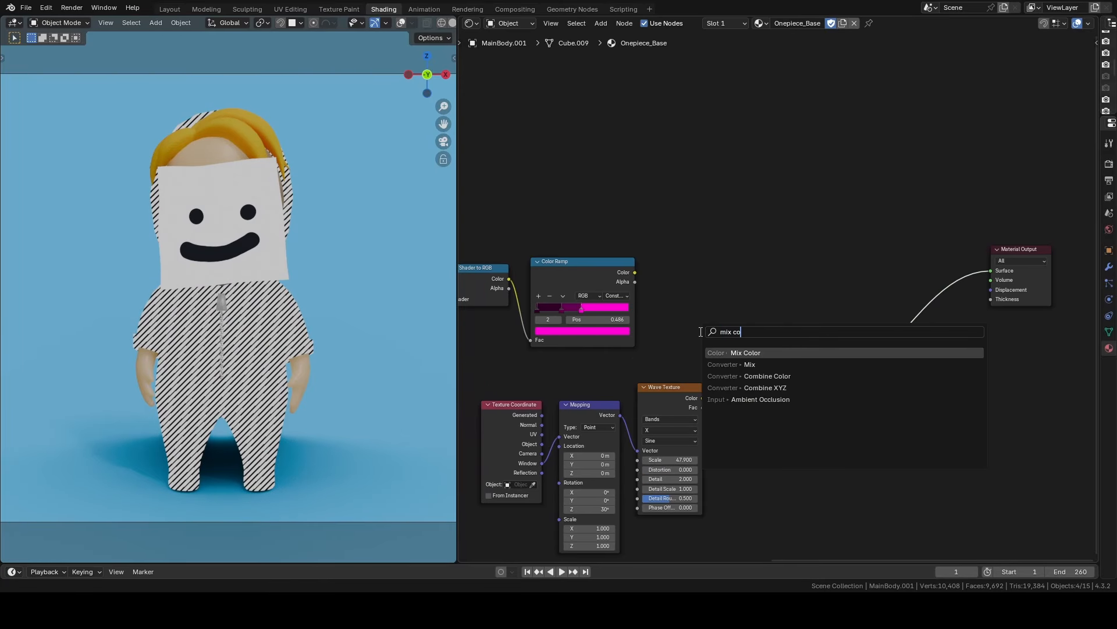
key("Return")
left_click(788, 226)
left_click_drag(634, 272, 787, 305)
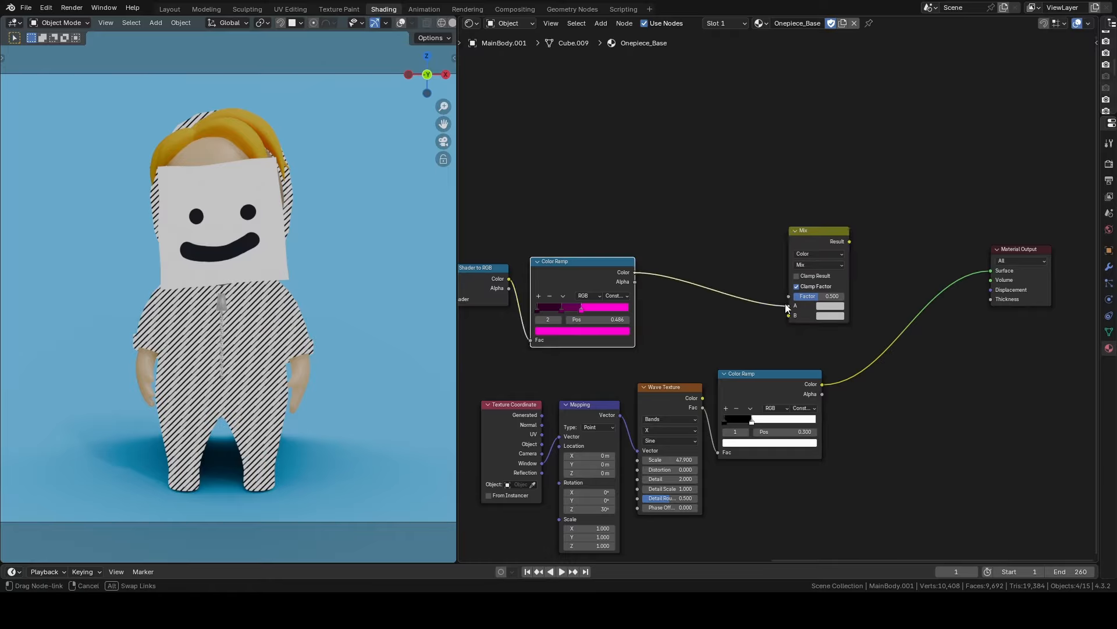
left_click_drag(822, 383, 797, 319)
- Connect the Mix node to the Material Output and set its blending mode to Multiply
left_click(830, 239, "ctrl+shift")
left_click_drag(828, 243, 875, 267)
left_click(869, 288)
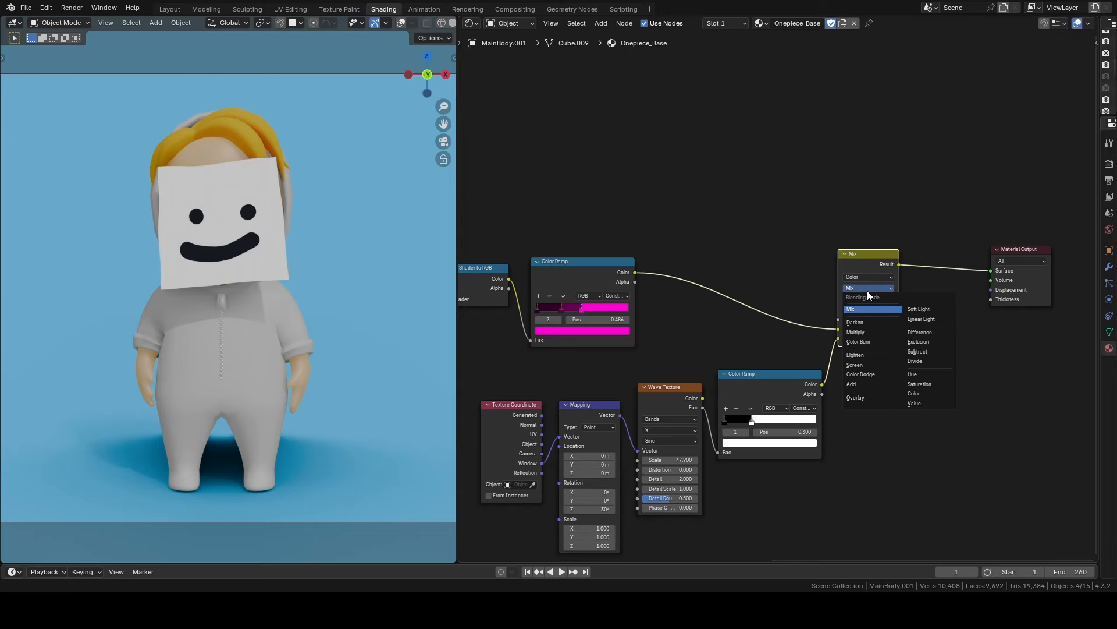
left_click(860, 327)
- Increase the Wave Texture's scale to 65.900 for finer diagonal lines on the onesie
scroll(302, 316, "up", 3)
middle_click_drag(301, 315, 301, 307, "ctrl")
middle_click_drag(298, 353, 301, 266, "shift")
left_click_drag(670, 459, 702, 459)
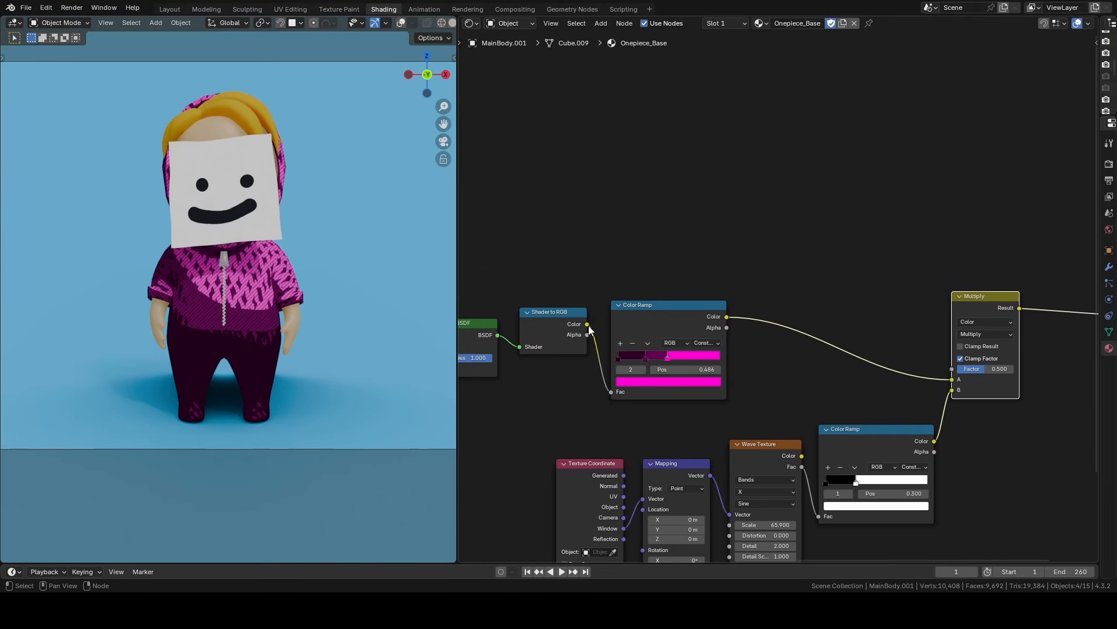
- Add a second Color Ramp fed by the Shader to RGB color and place it above the magenta ramp
left_click_drag(589, 330, 664, 203)
type("colorr")
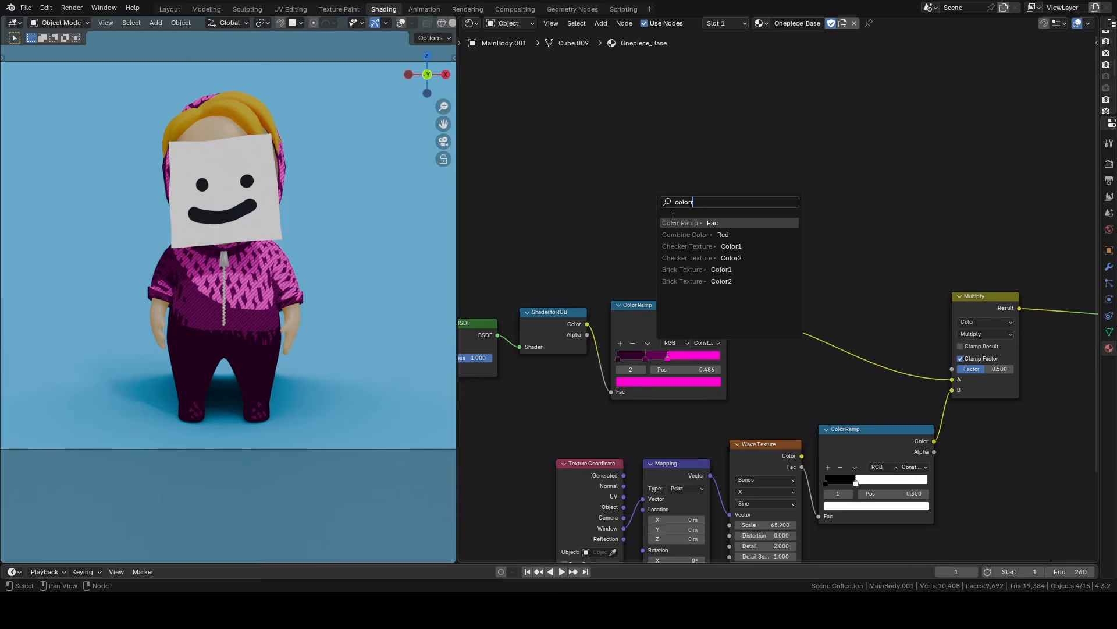
type("a")
left_click(672, 219)
left_click(628, 202)
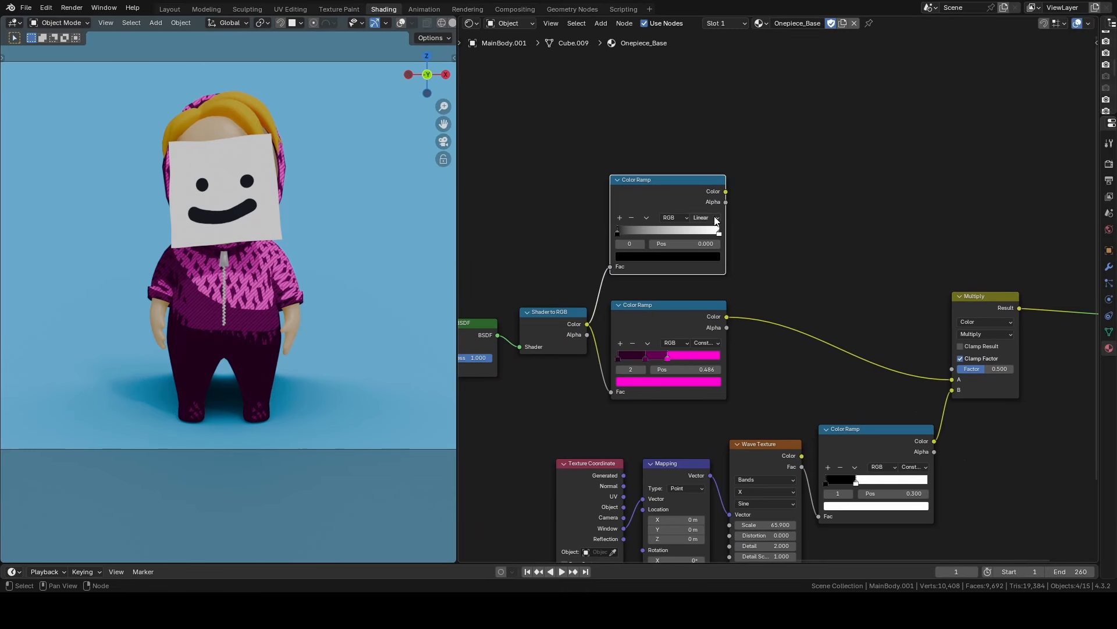
- Connect the new Color Ramp to the Multiply factor and arrange it from white to black, with the black stop at 0.350
middle_click_drag(725, 191, 642, 183)
left_click_drag(642, 183, 868, 360)
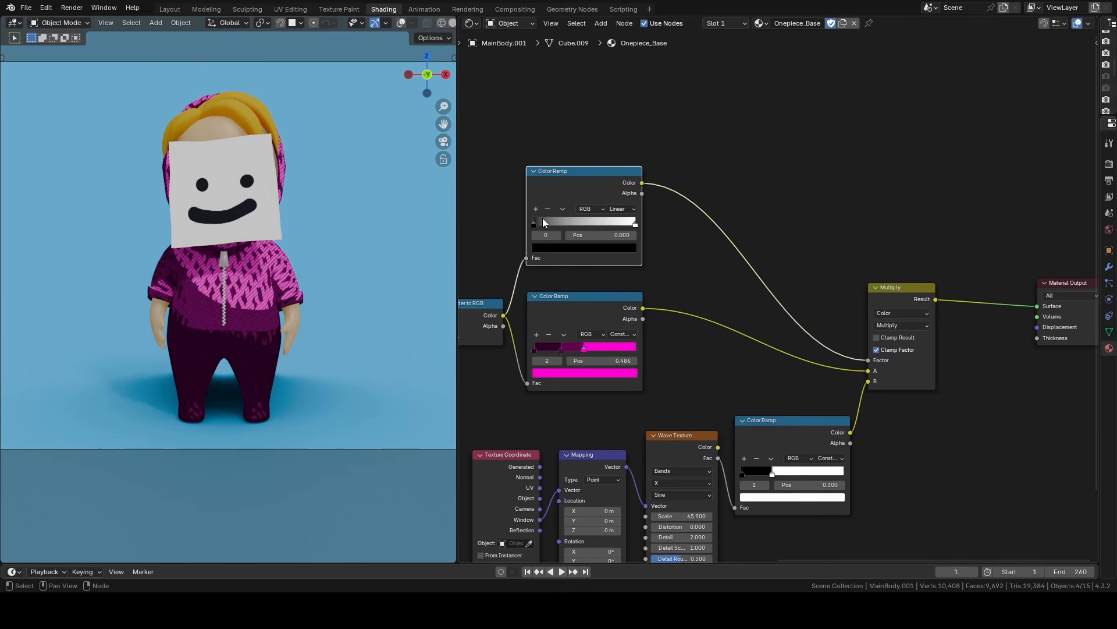
left_click_drag(539, 222, 574, 225)
scroll(261, 317, "up", 2)
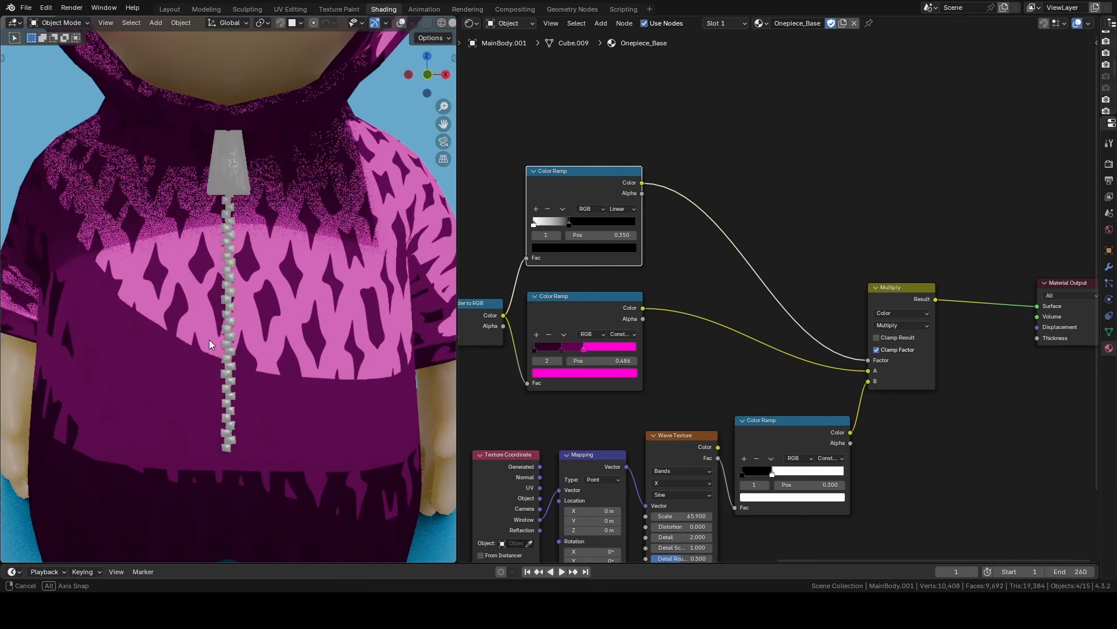
middle_click_drag(208, 339, 252, 341)
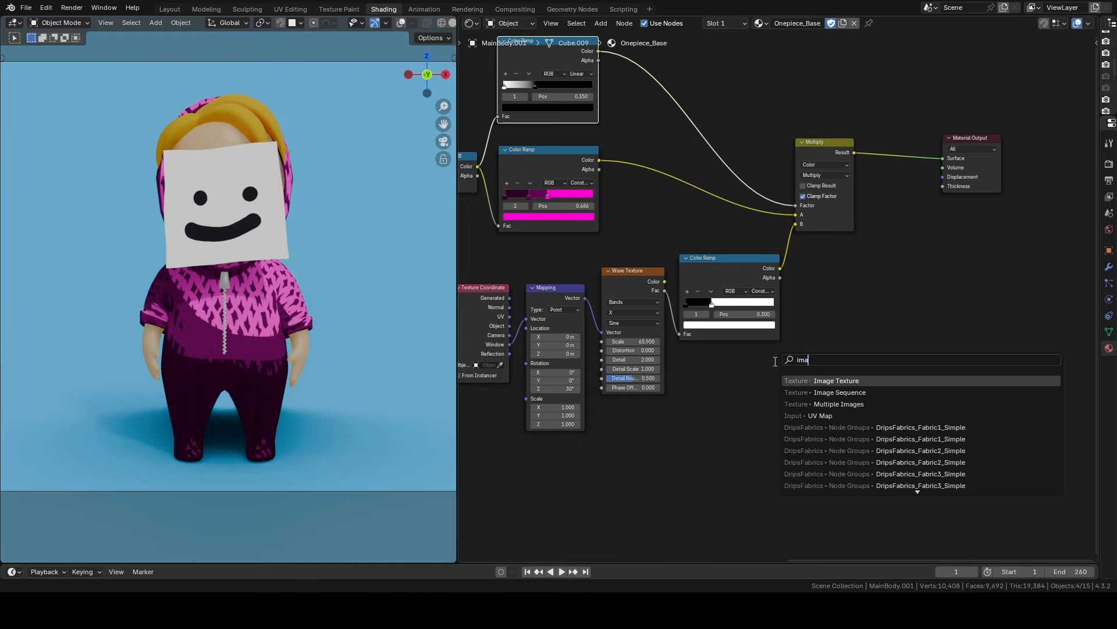
- Add an Image Texture with the TexturesCom fabric 1K roughness TIF and feed it the Window coordinates
left_click(850, 396)
left_click(849, 402)
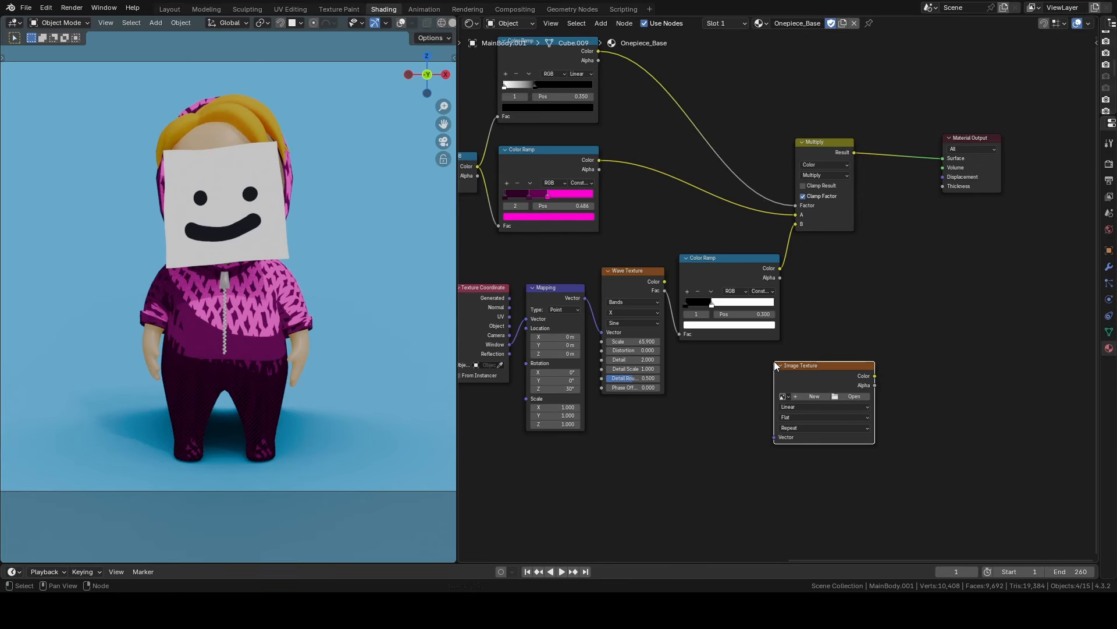
double_click(606, 127)
left_click_drag(510, 344, 777, 468)
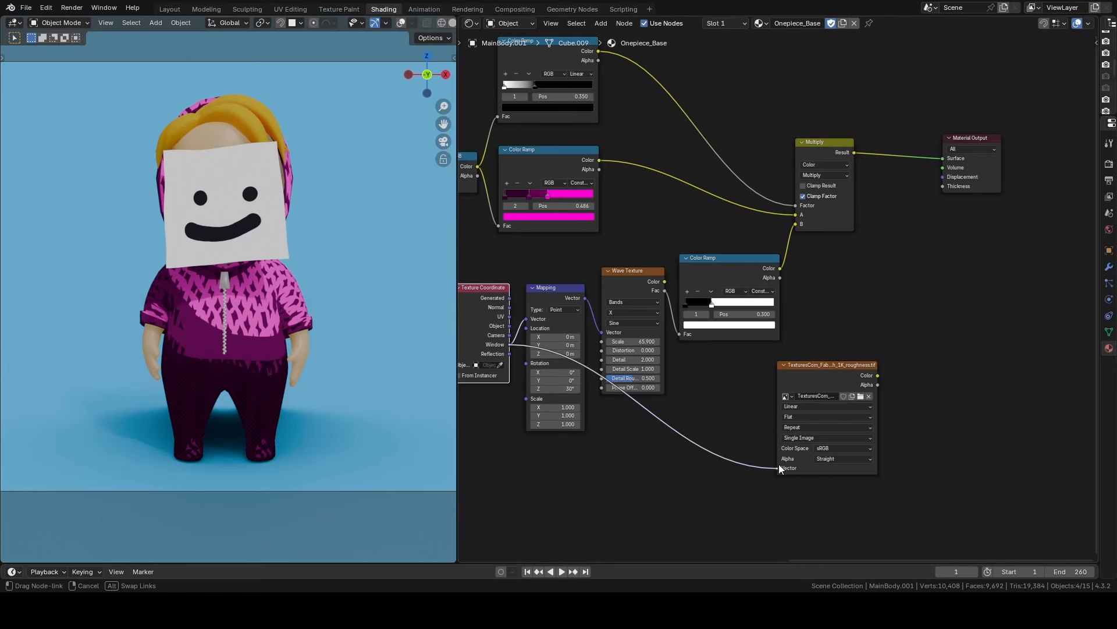
- Duplicate the Mapping node onto the image's vector link, preview the image, and set Z rotation to -5.5° and scale to 0.800 on all axes
left_click(565, 295)
key("shift+d")
left_click(743, 450)
left_click(829, 374, "ctrl+shift")
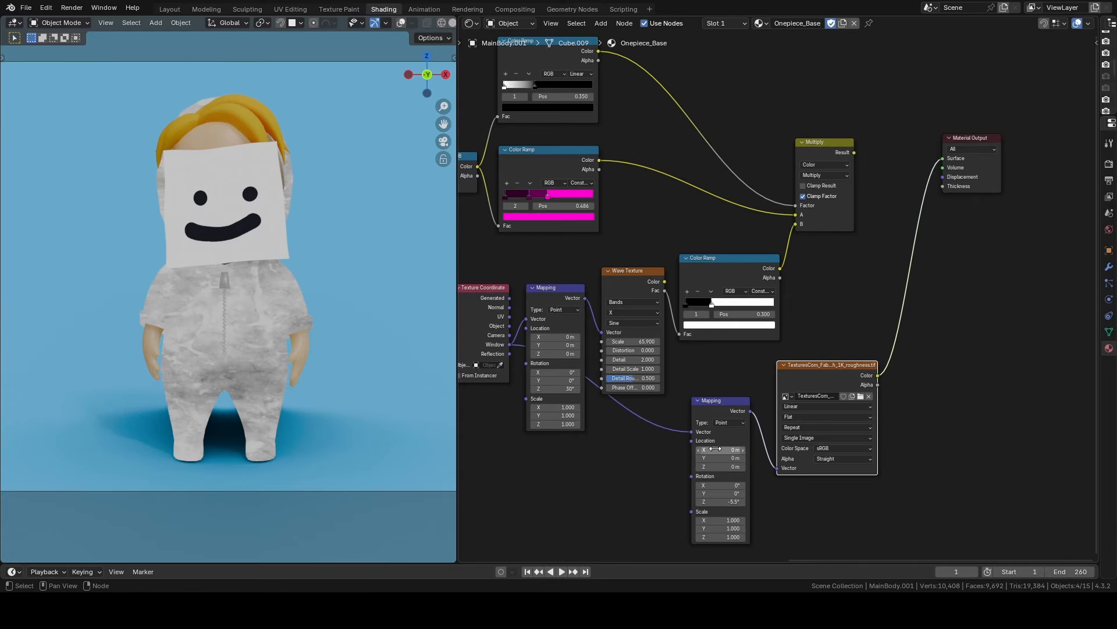
left_click_drag(704, 520, 669, 537)
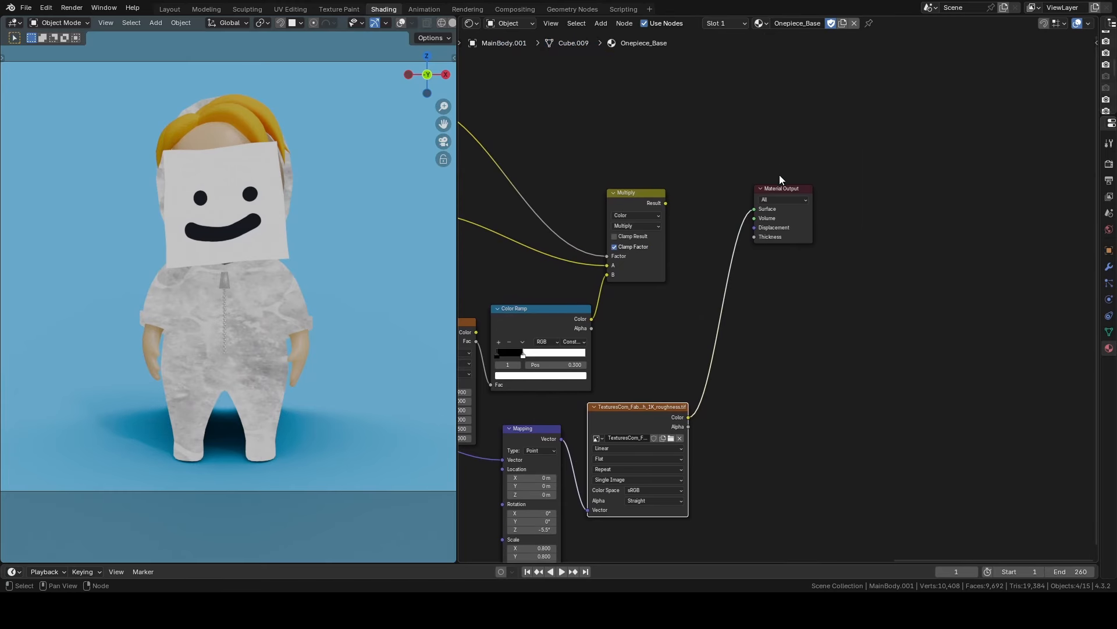
- Duplicate the Multiply node before the Material Output, feeding the first Multiply result into A and the fabric image into B
left_click_drag(783, 198, 920, 198)
middle_click_drag(758, 275, 821, 278, "ctrl")
left_click(648, 197)
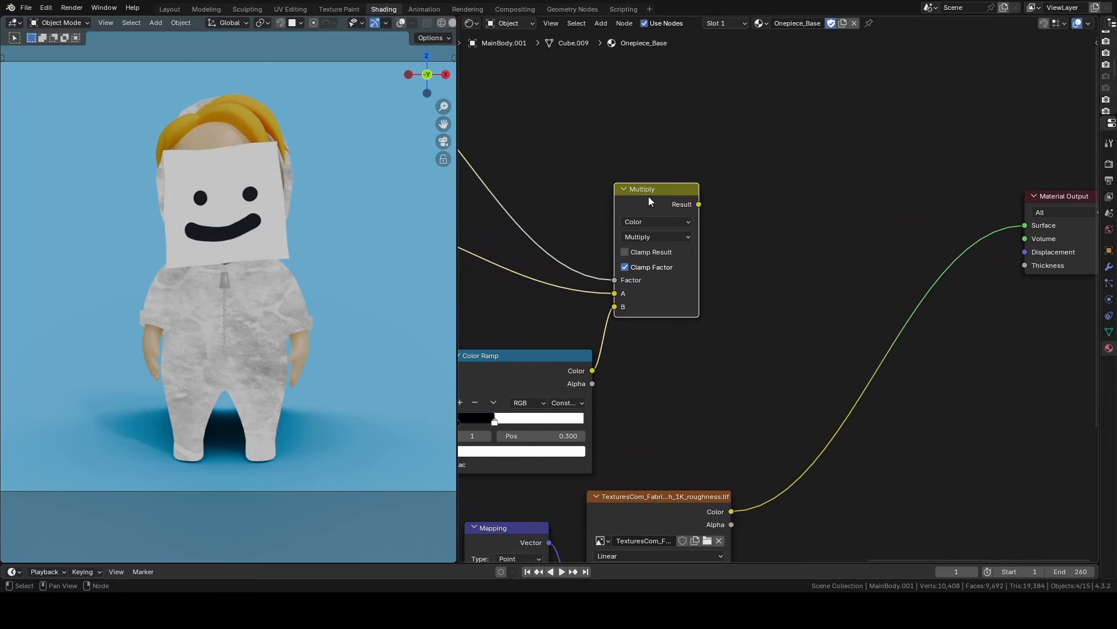
key("shift+d")
left_click(857, 185)
left_click_drag(699, 204, 826, 282)
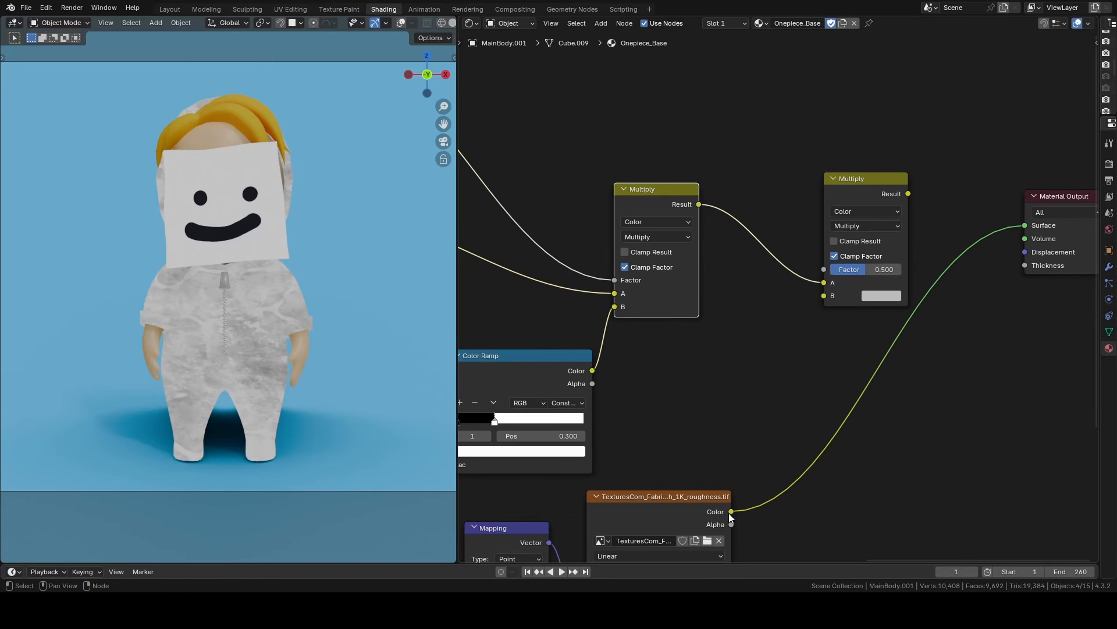
left_click_drag(731, 512, 824, 296)
left_click(879, 173, "ctrl+shift")
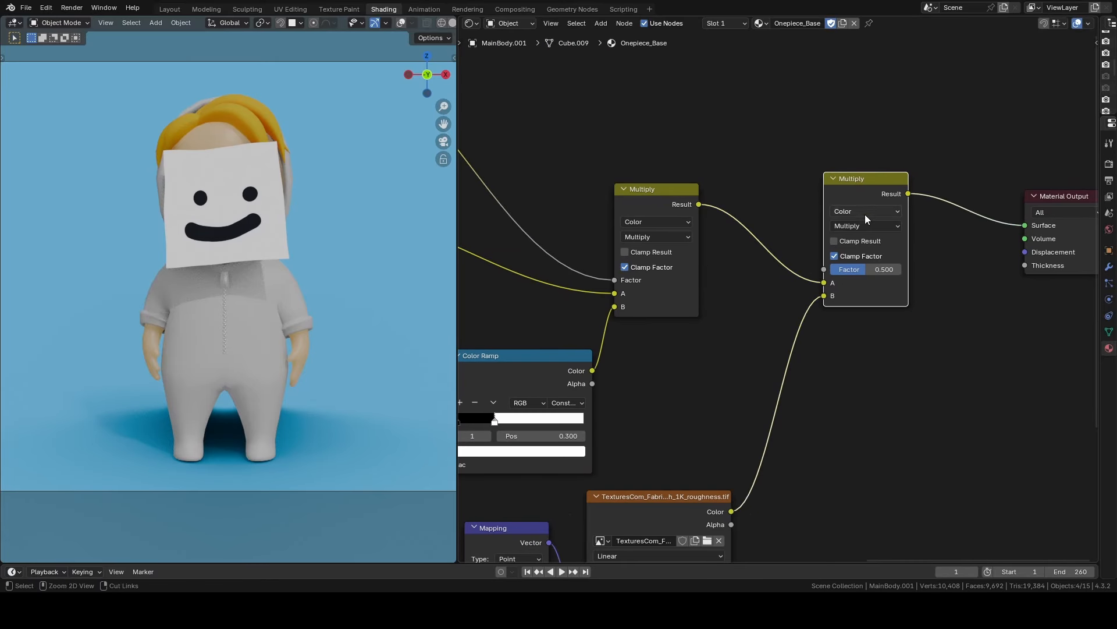
- Change the duplicated mix node's blending mode to Add and set its factor to 0.030
left_click(878, 227)
left_click(854, 358)
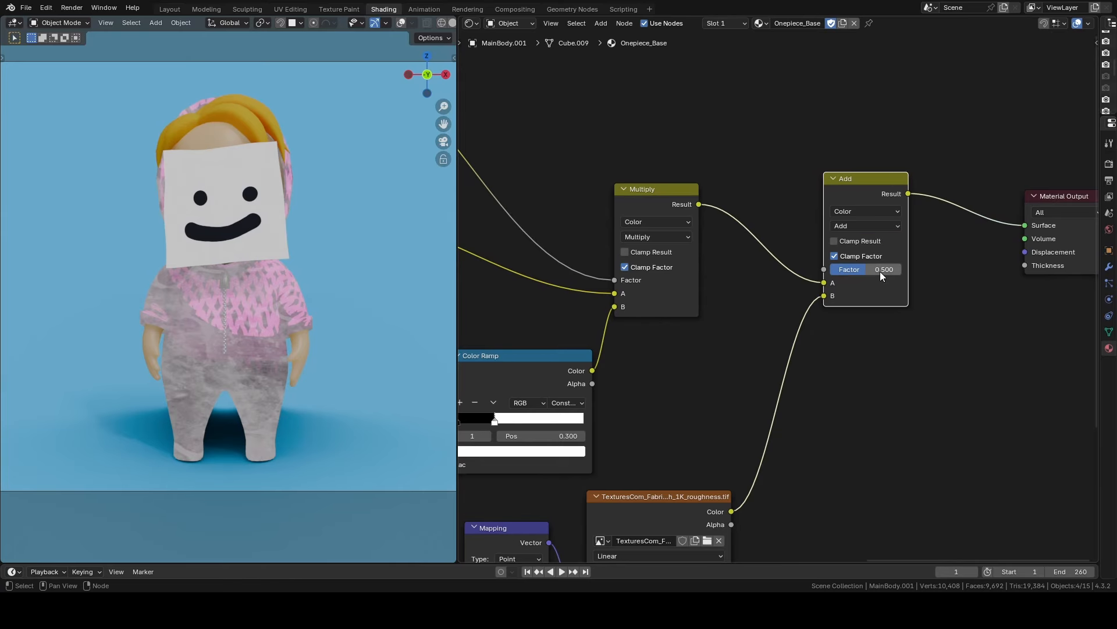
left_click_drag(838, 269, 834, 270)
left_click(835, 271)
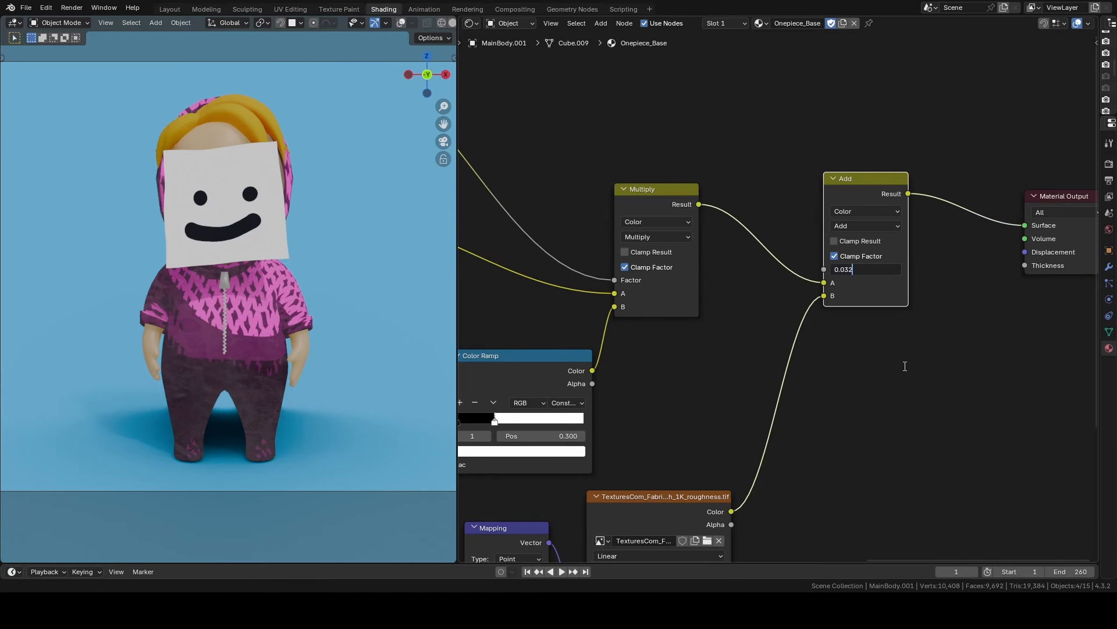
key("Return")
- Check the onesie from several angles and set the fabric image's Mapping scale to 0.440 on all axes
middle_click_drag(298, 352, 273, 418)
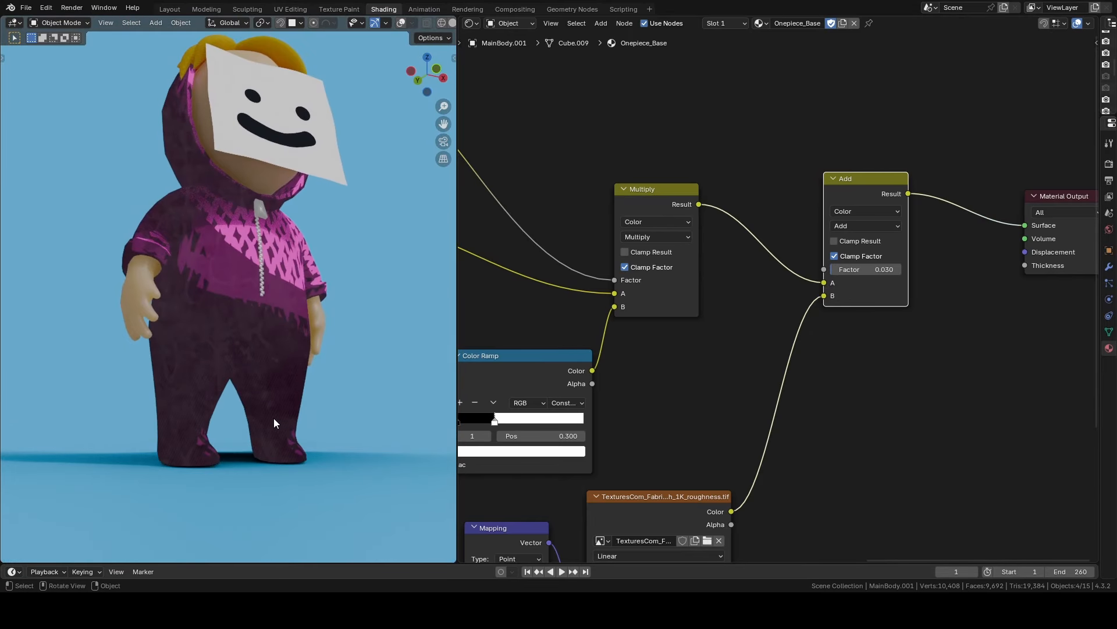
scroll(274, 417, "down", 5)
scroll(402, 420, "up", 8)
middle_click_drag(689, 467, 879, 204)
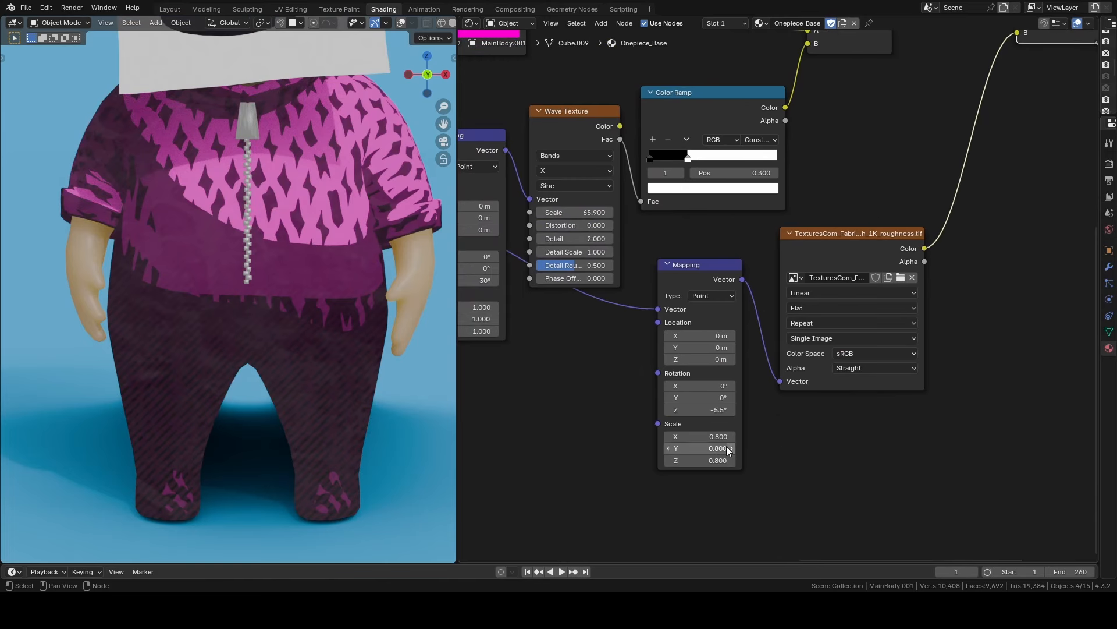
left_click_drag(724, 436, 699, 460)
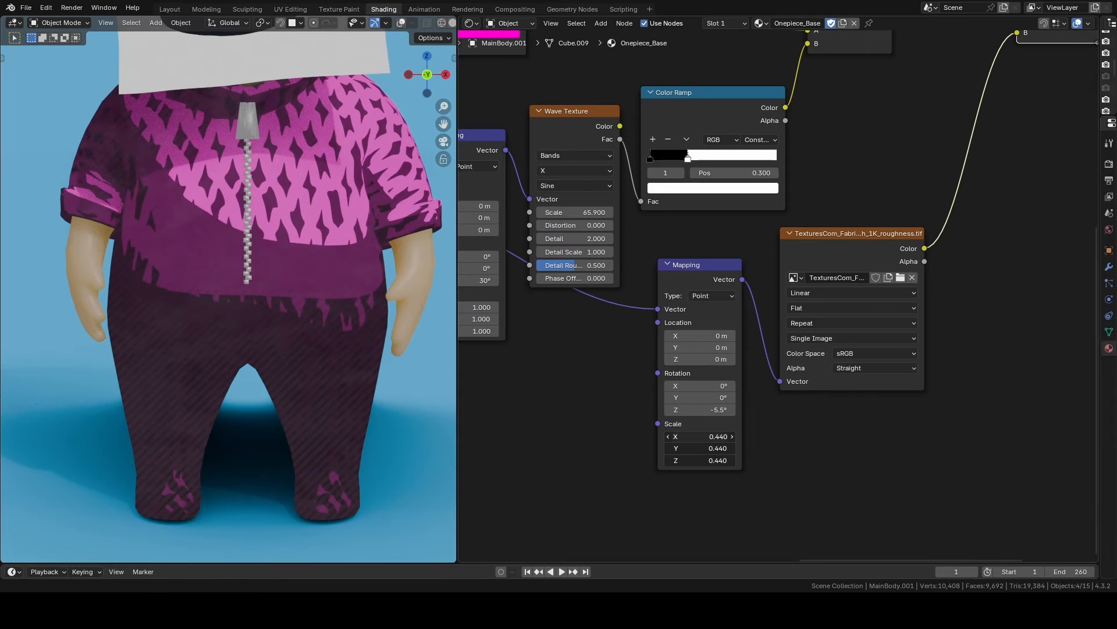
- Return to the camera view, select the character's hands, and assign them the Onepiece_Base material in place of SkinReal
scroll(367, 322, "down", 4)
middle_click_drag(367, 322, 291, 329)
key("KP_0")
left_click_drag(1099, 291, 933, 291)
left_click(314, 383)
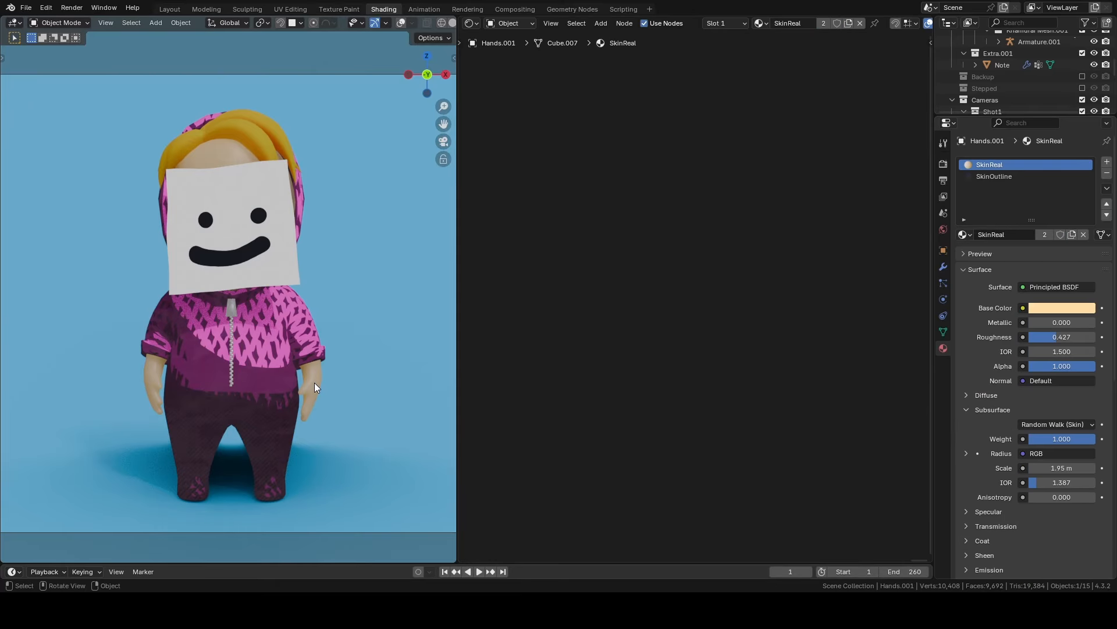
left_click(972, 235)
left_click(829, 274)
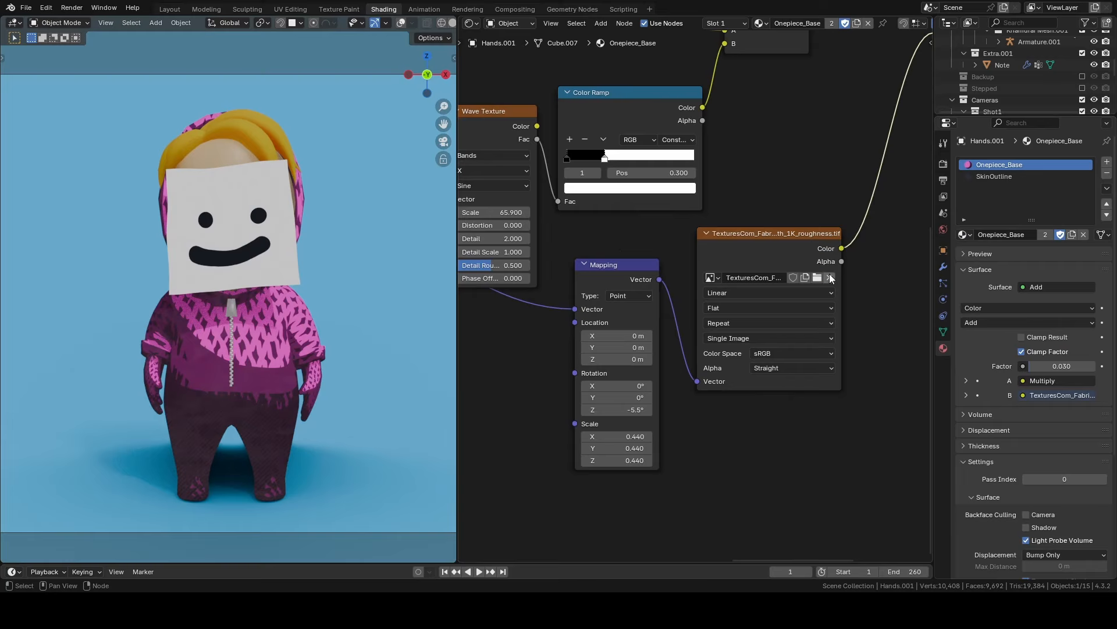
- Make the hands' material an independent copy named Skin_Base and delete the texture, ramp and mix nodes feeding its Diffuse BSDF
left_click(1052, 238)
left_click(1033, 235)
type("Skin")
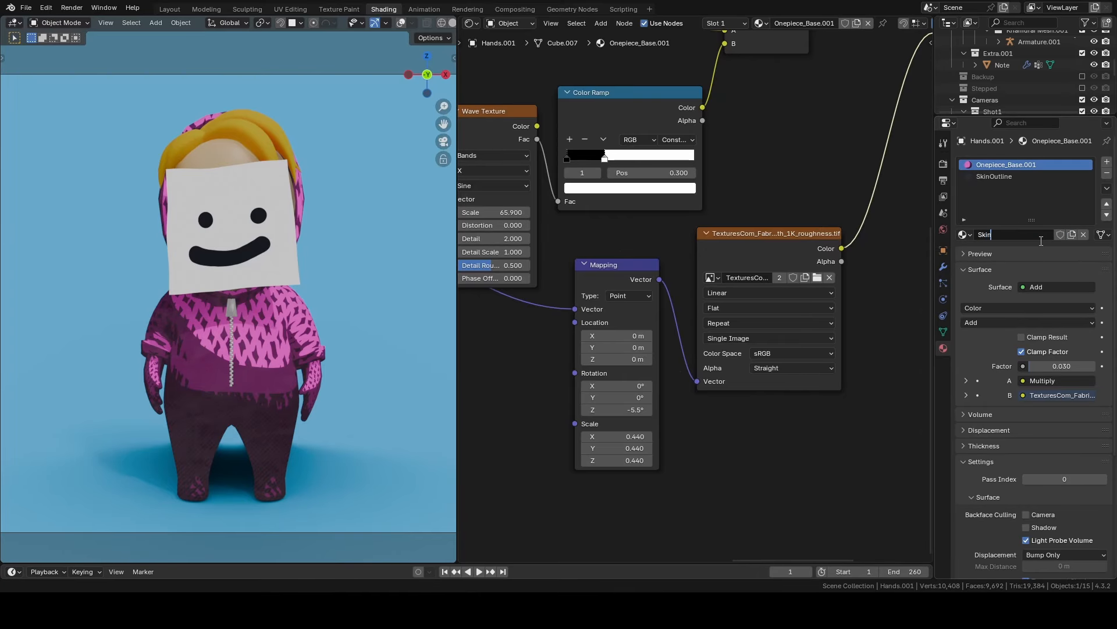
type("_Base")
key("Return")
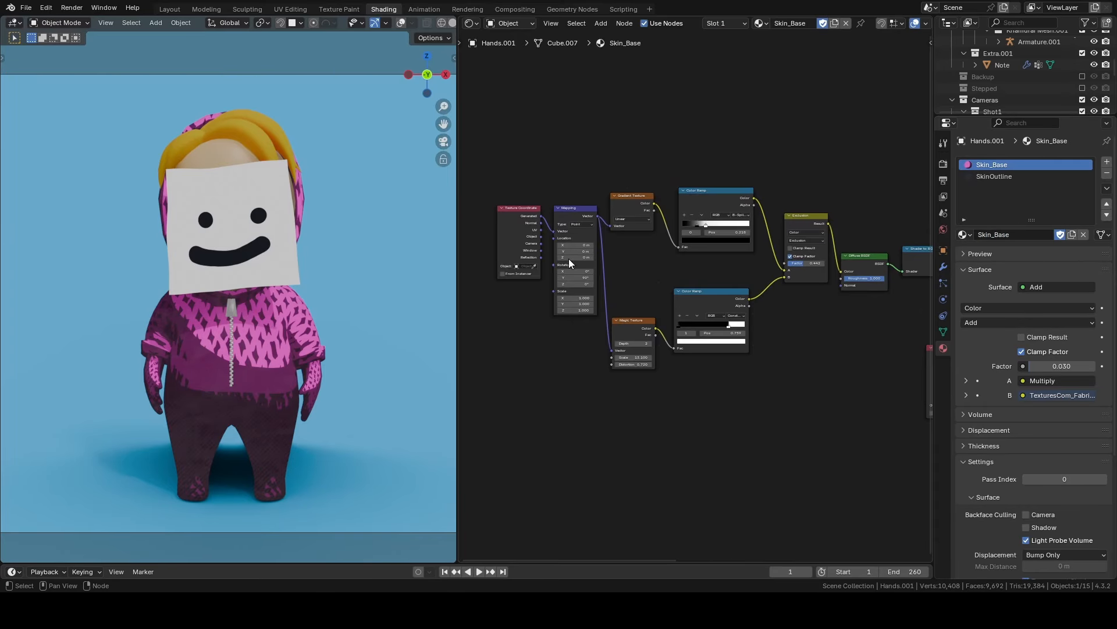
left_click_drag(495, 200, 819, 382)
key("x")
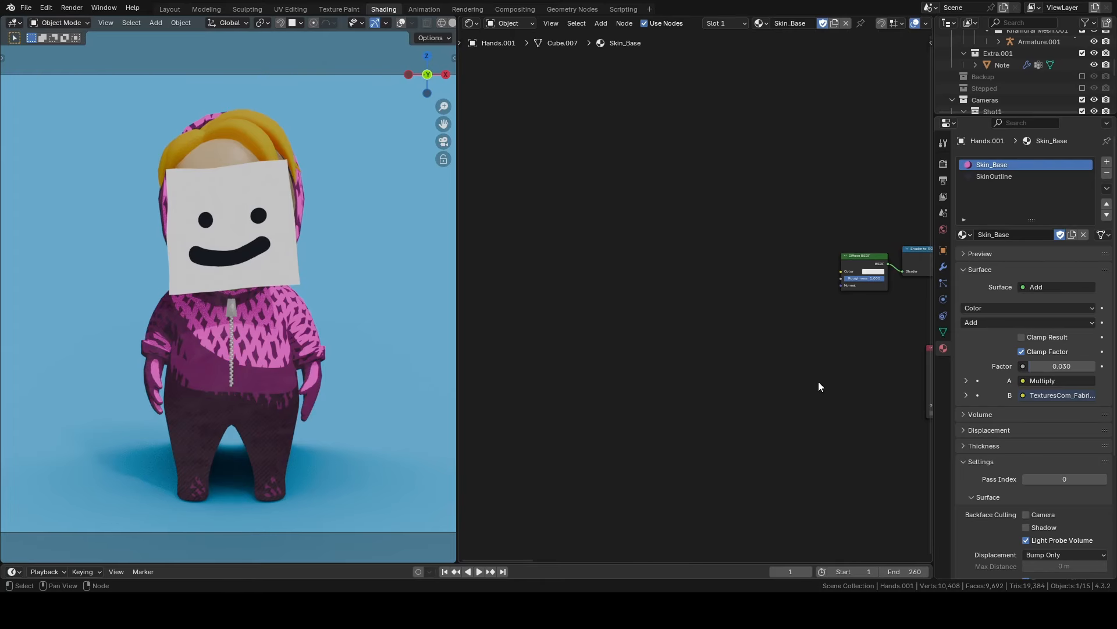
- Recolour the constant Color Ramp of Skin_Base with a light peach brightest stop, a darker tan middle stop and a brown darkest stop
middle_click_drag(818, 382, 503, 368)
middle_click_drag(718, 336, 689, 365)
middle_click_drag(689, 365, 669, 269, "ctrl")
middle_click_drag(669, 268, 789, 257)
left_click(734, 357)
left_click_drag(728, 167, 713, 159)
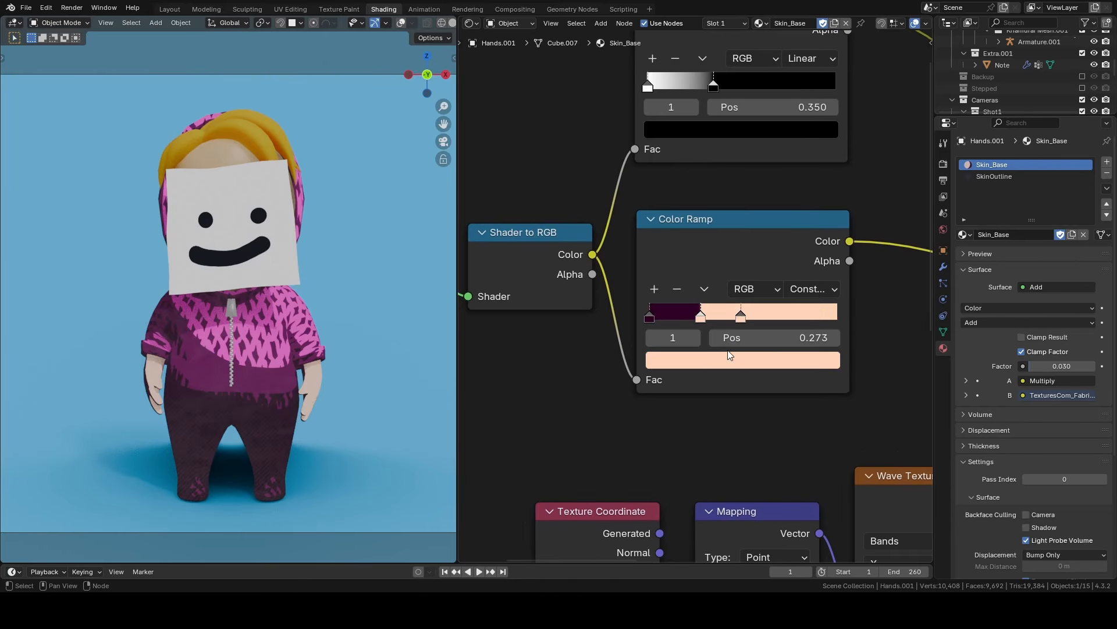
left_click(728, 353)
left_click_drag(808, 73, 808, 156)
left_click(647, 316)
key("ctrl+v")
left_click(701, 355)
- Assign Skin_Base to the character's head in place of SkinReal and move the Color Ramp's middle stop to about 0.150
left_click(224, 163)
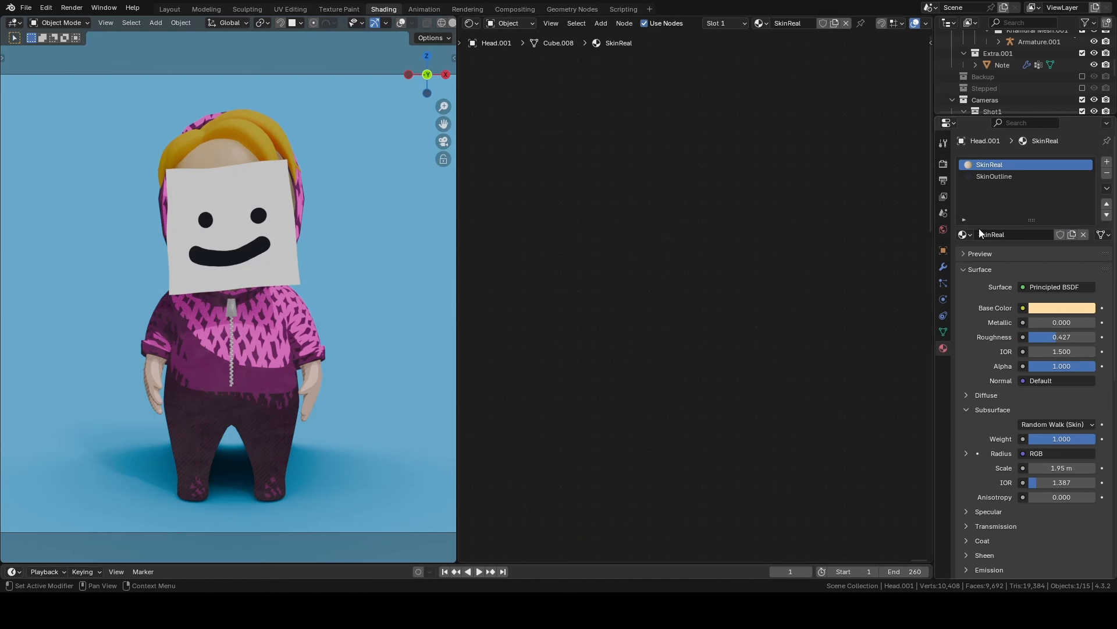
left_click(965, 233)
left_click(832, 308)
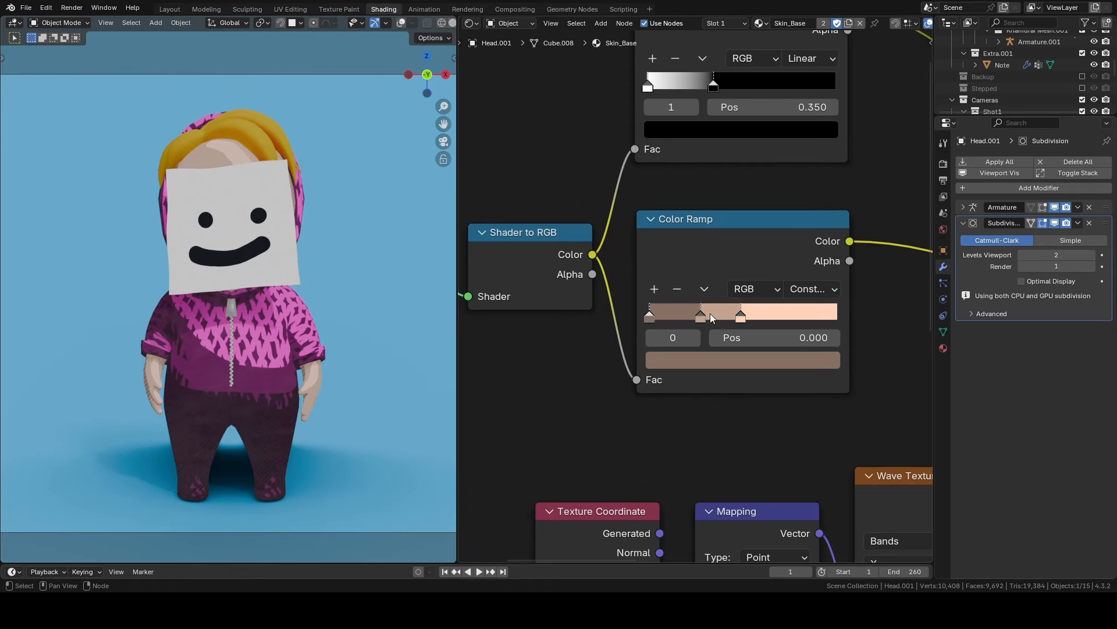
mouse_move(707, 315)
left_mouse_down()
mouse_move(663, 311)
mouse_move(716, 316)
mouse_move(689, 315)
left_mouse_up()
left_click_drag(684, 316, 681, 316)
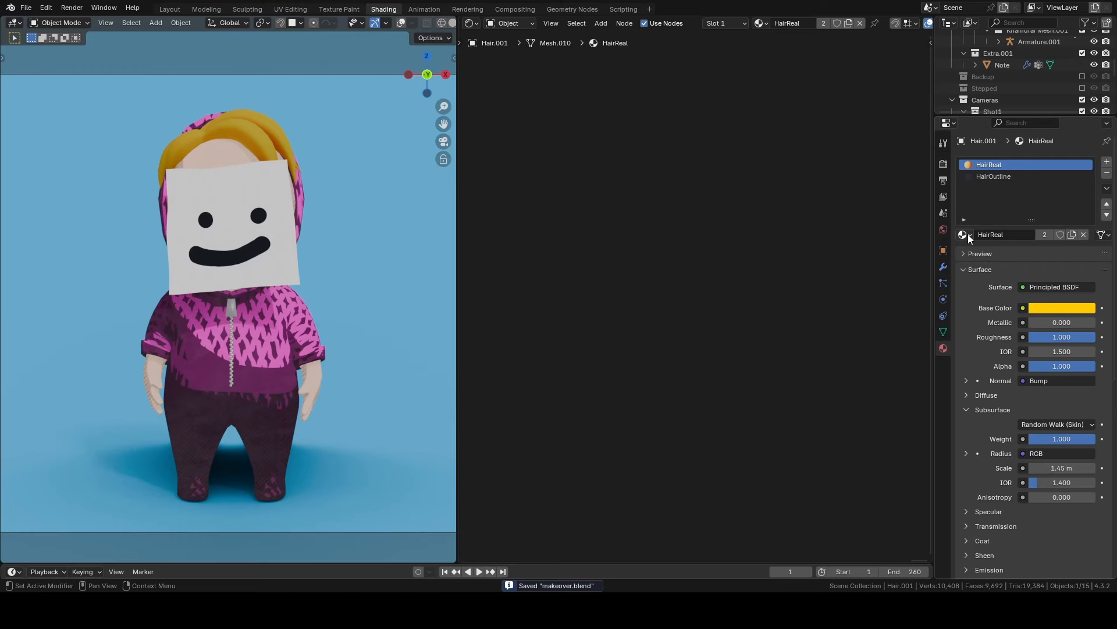
- Replace the hair's HairReal material with Skin_Base and turn it into an independent copy named Hair_Base
left_click(964, 234)
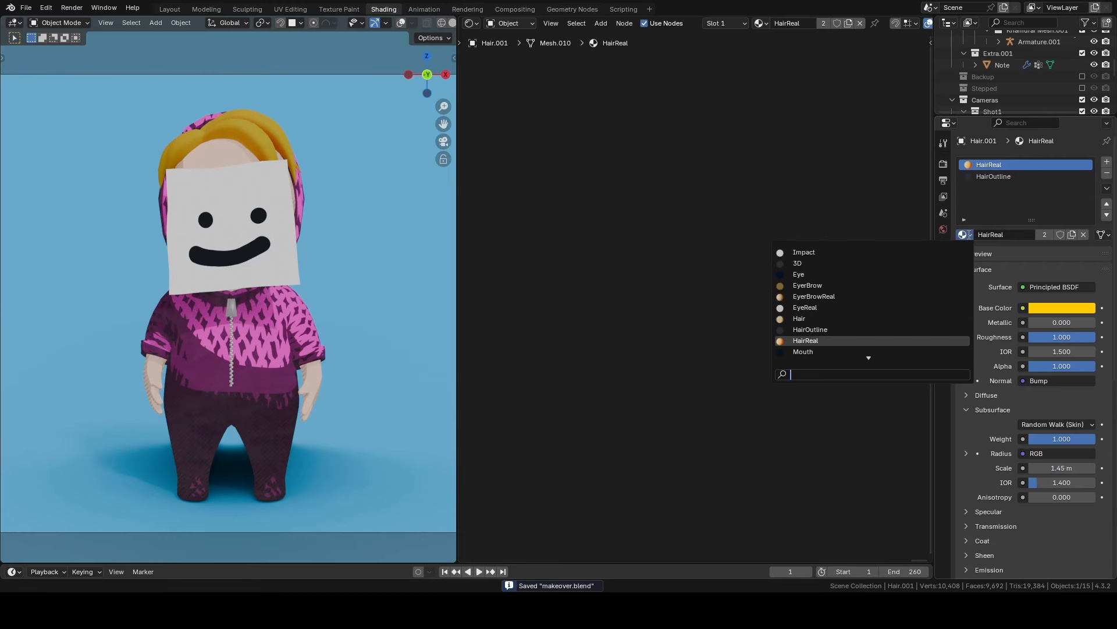
left_click(840, 319)
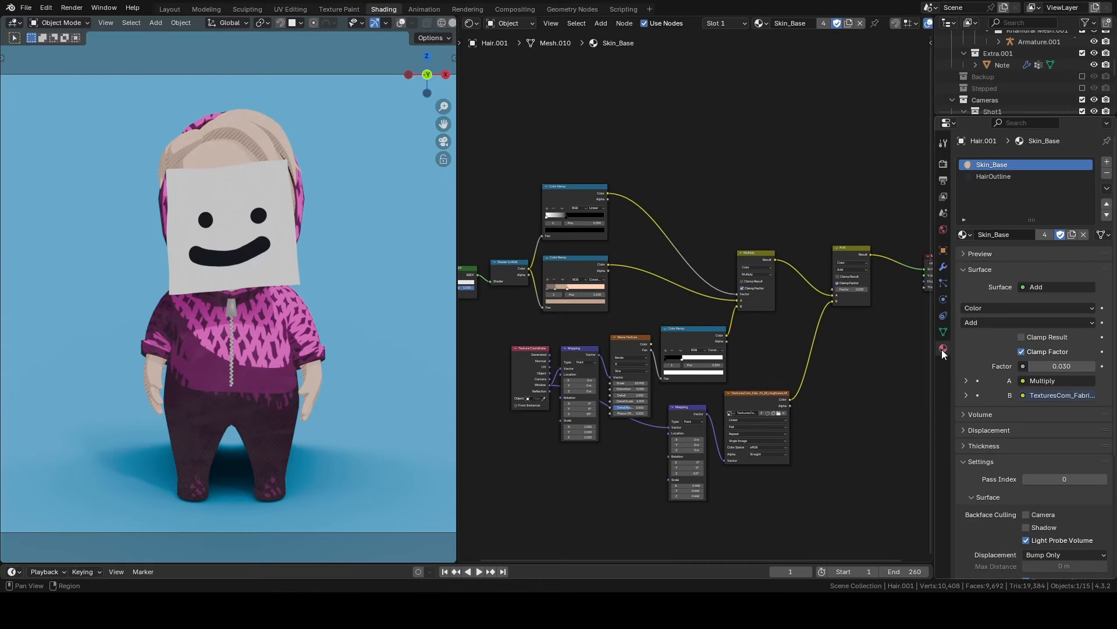
left_click(1043, 234)
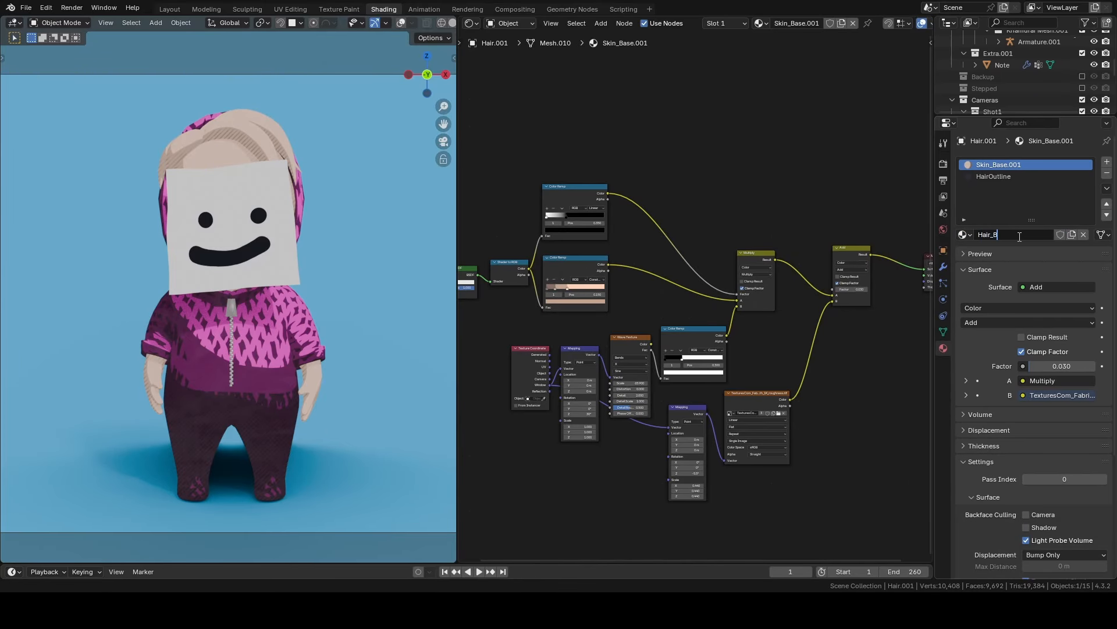
key("Return")
- Recolour the constant Color Ramp of Hair_Base with a pale blonde brightest stop and a darker golden middle stop (#BE9D69)
scroll(611, 274, "up", 15)
middle_click_drag(618, 277, 813, 260)
left_click(662, 296)
left_click(689, 340)
left_click_drag(716, 248, 675, 248)
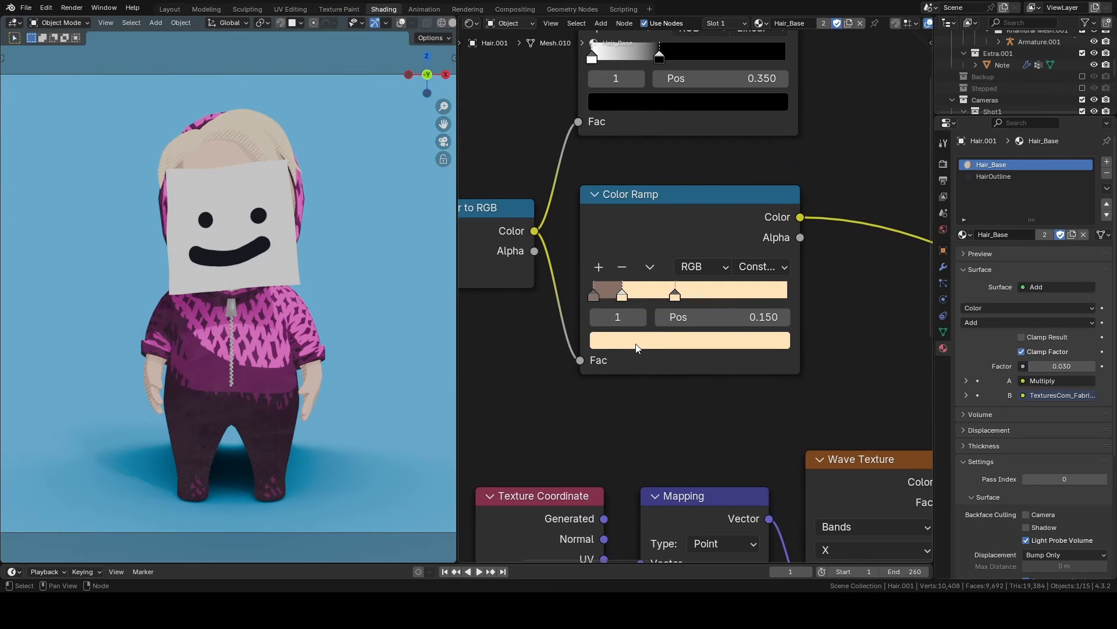
left_click(638, 343)
left_click_drag(758, 51, 757, 77)
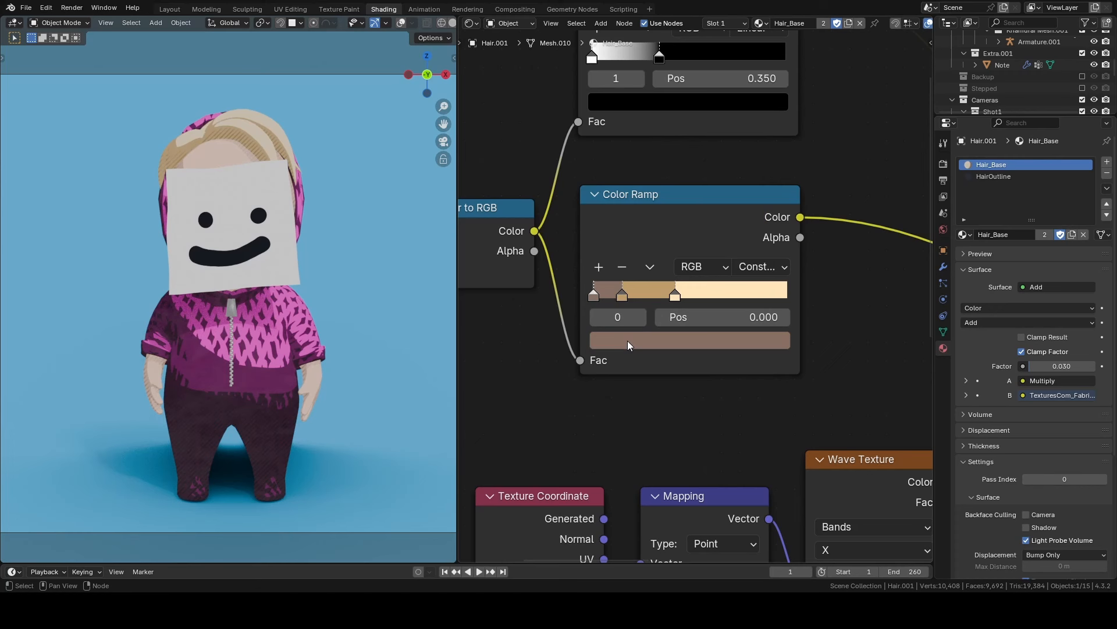
- Copy the golden colour to the hair ramp's darkest stop, darken it to brown, and shift the middle stop slightly towards the bright end
key("ctrl+v")
left_click(627, 341)
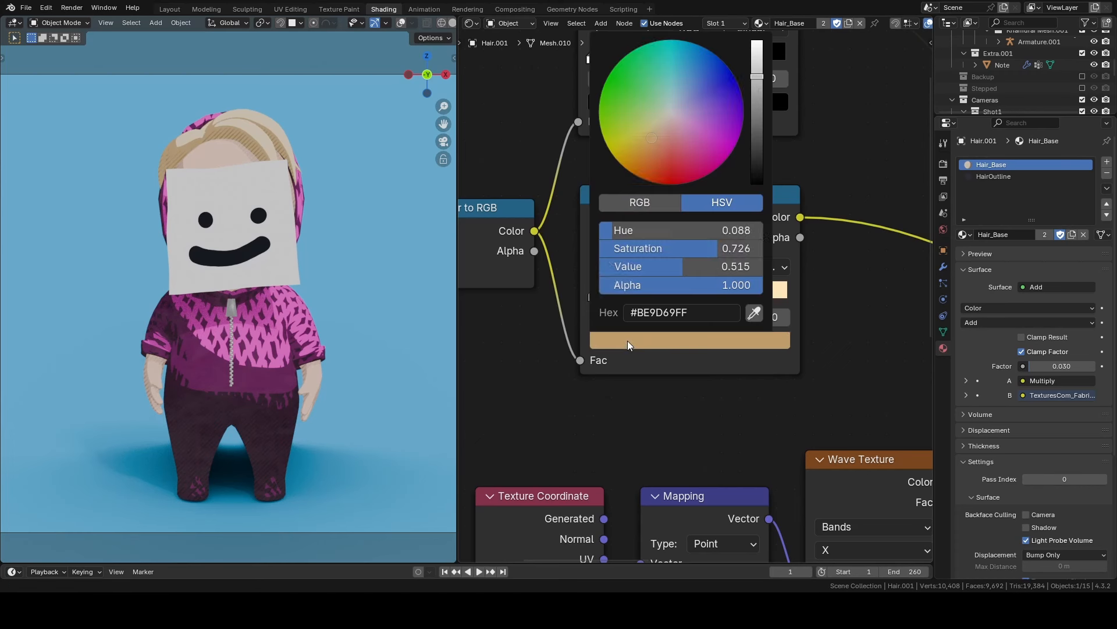
left_click_drag(756, 85, 757, 120)
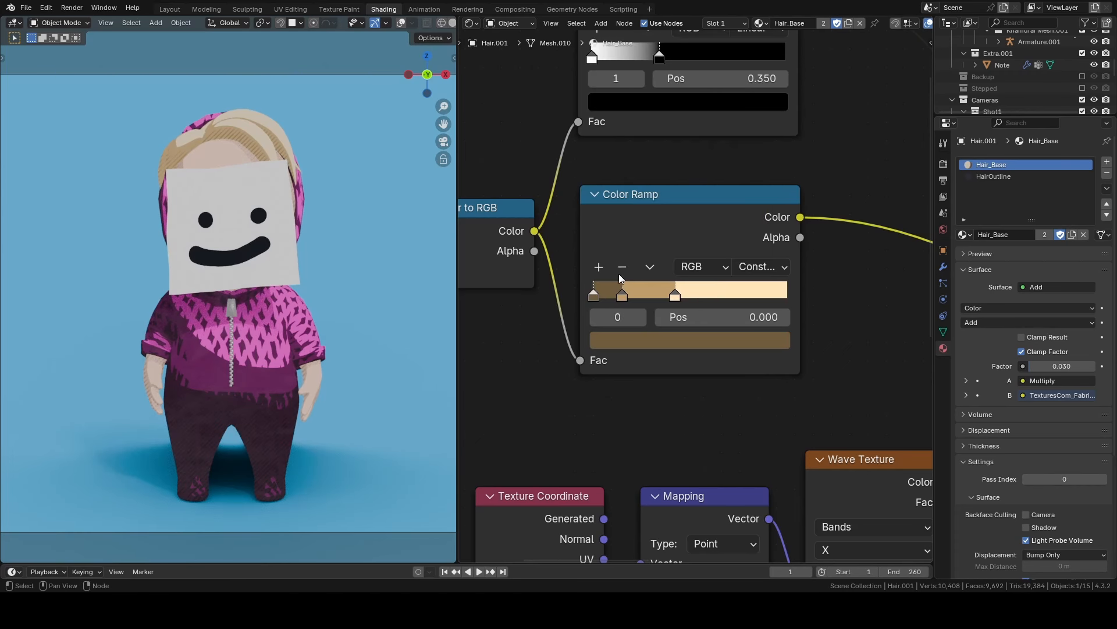
left_click(639, 295)
left_click_drag(631, 299, 641, 298)
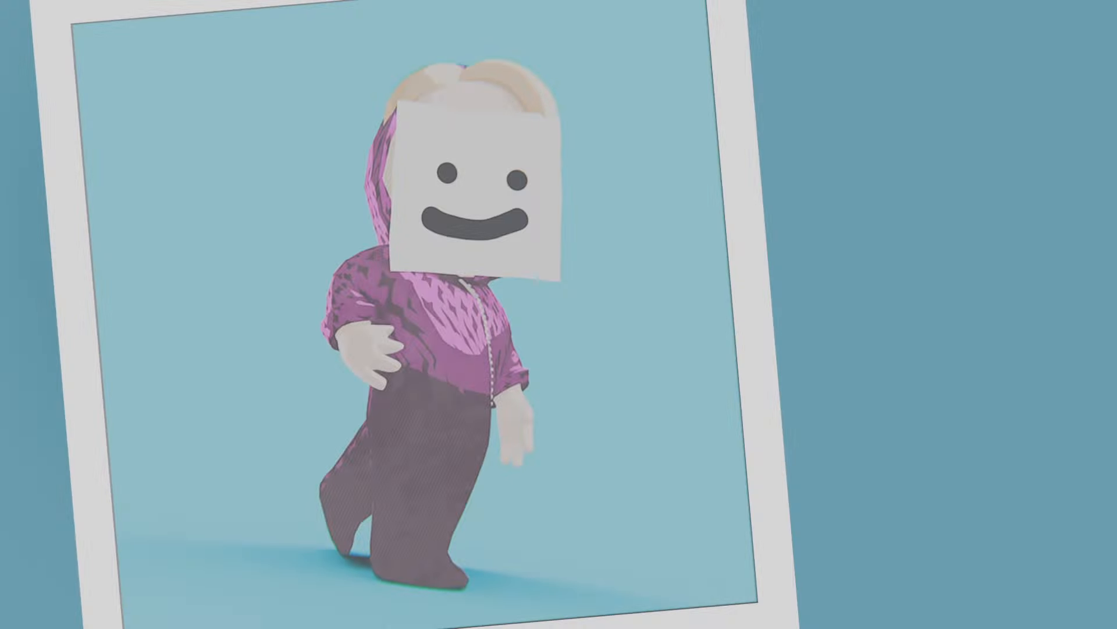